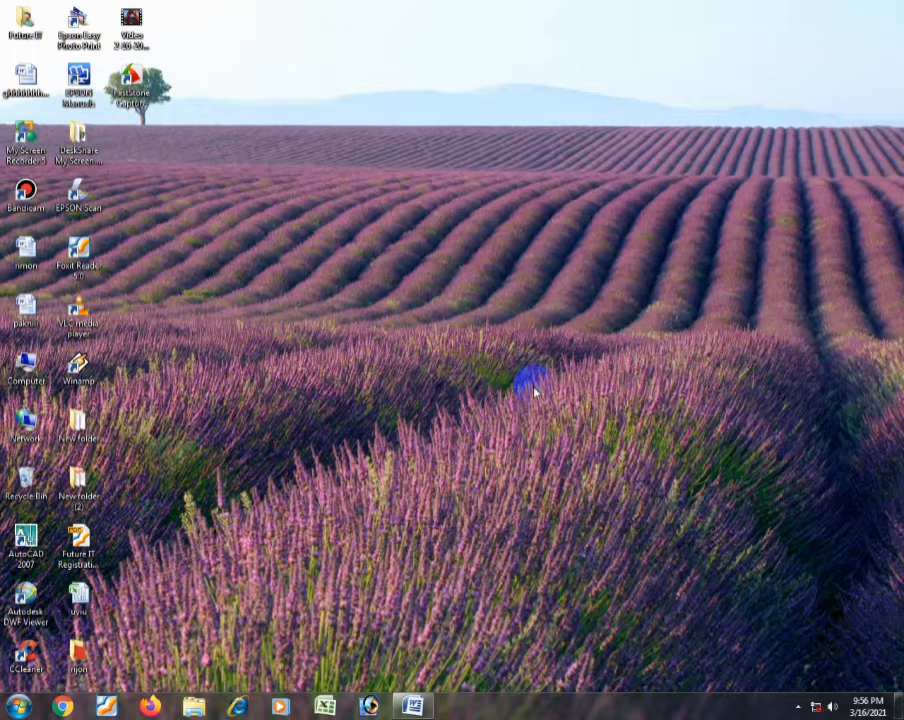
Switch to the open Word document and examine the table's number column and its sum, average, count, max and min labels
click(409, 703)
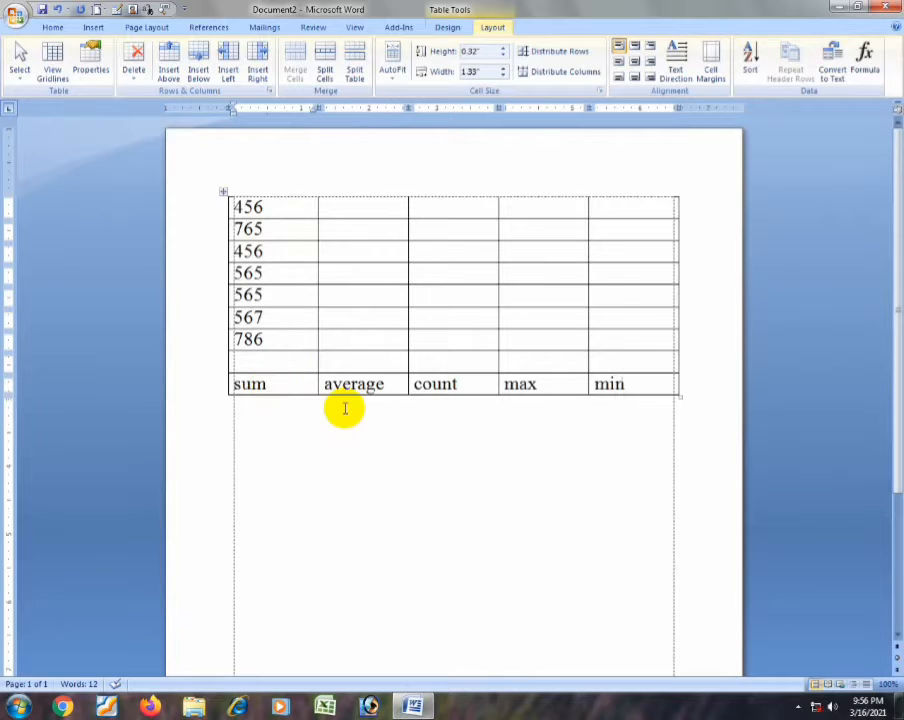
click(271, 388)
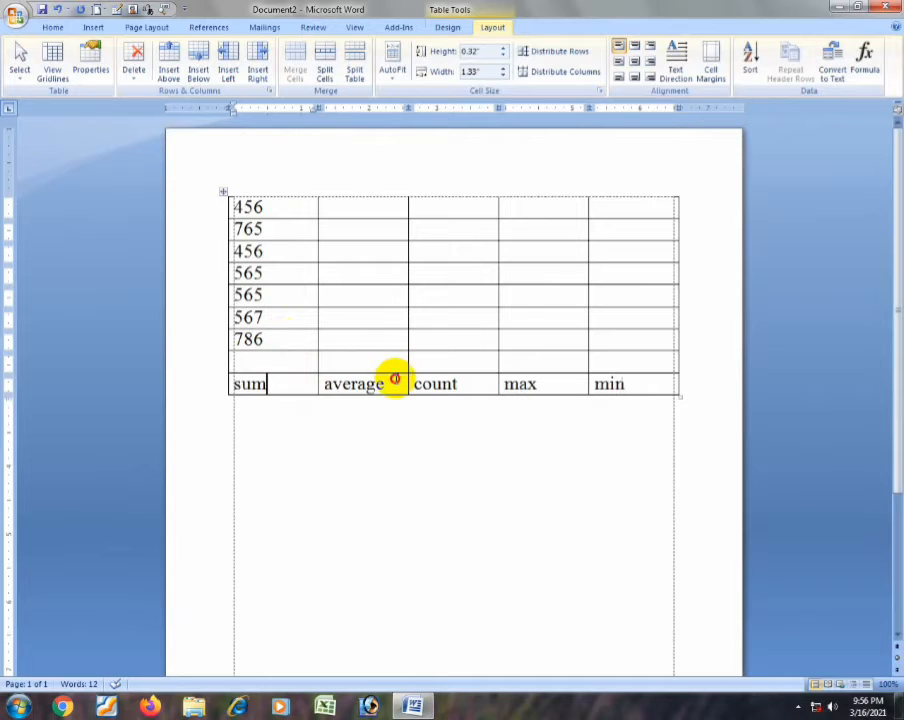
click(395, 380)
click(453, 381)
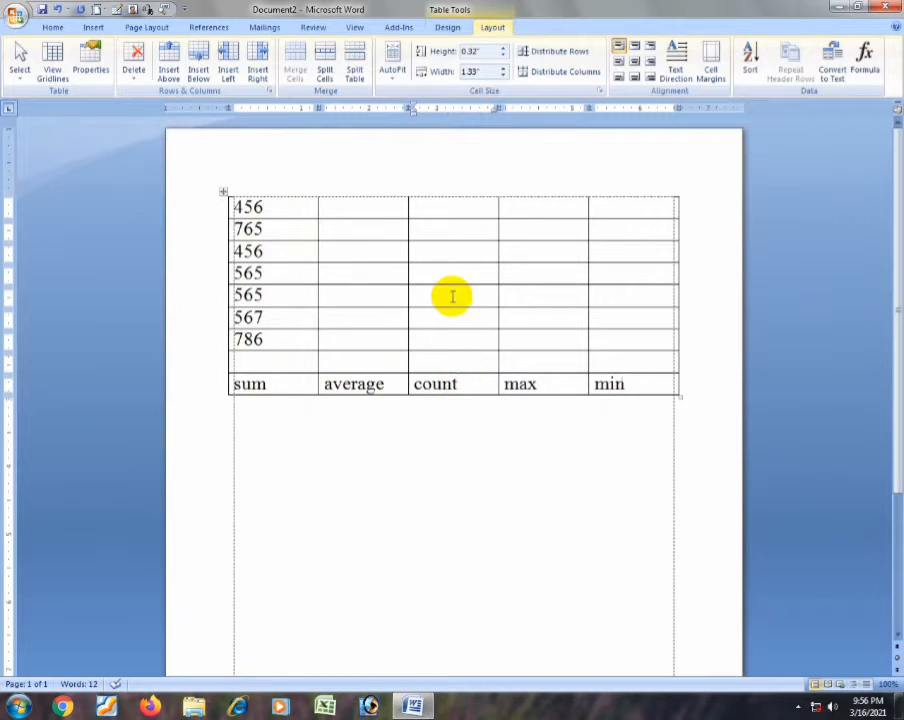
click(540, 381)
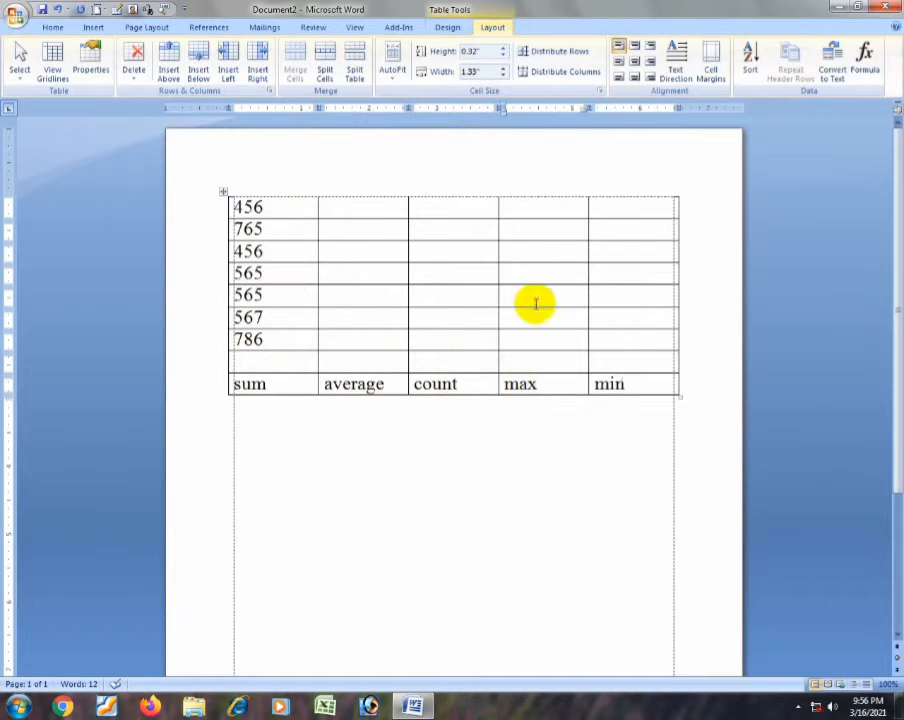
click(641, 382)
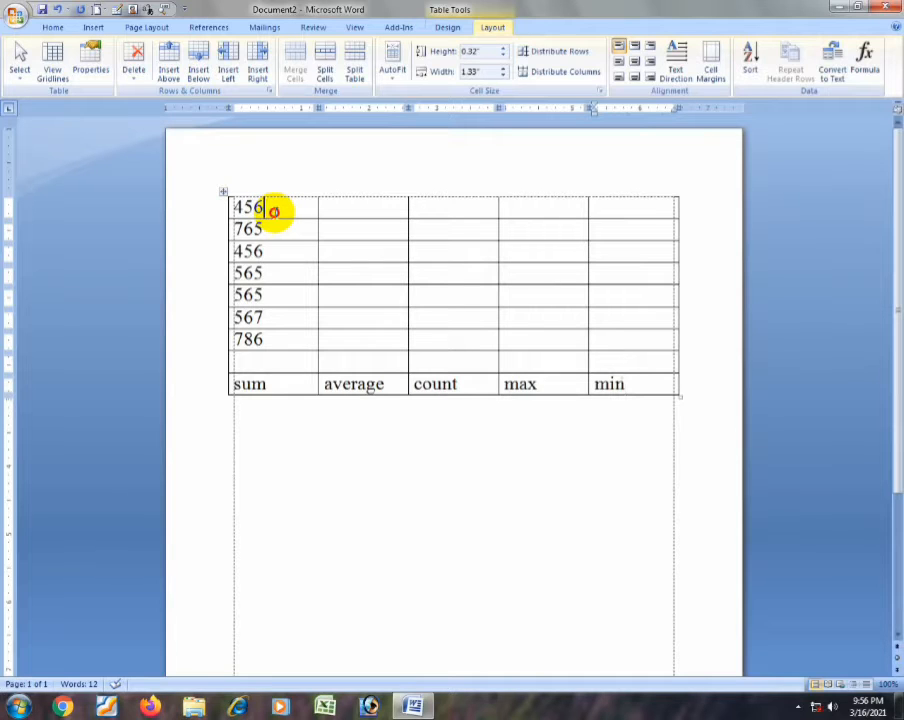
drag(273, 211, 253, 328)
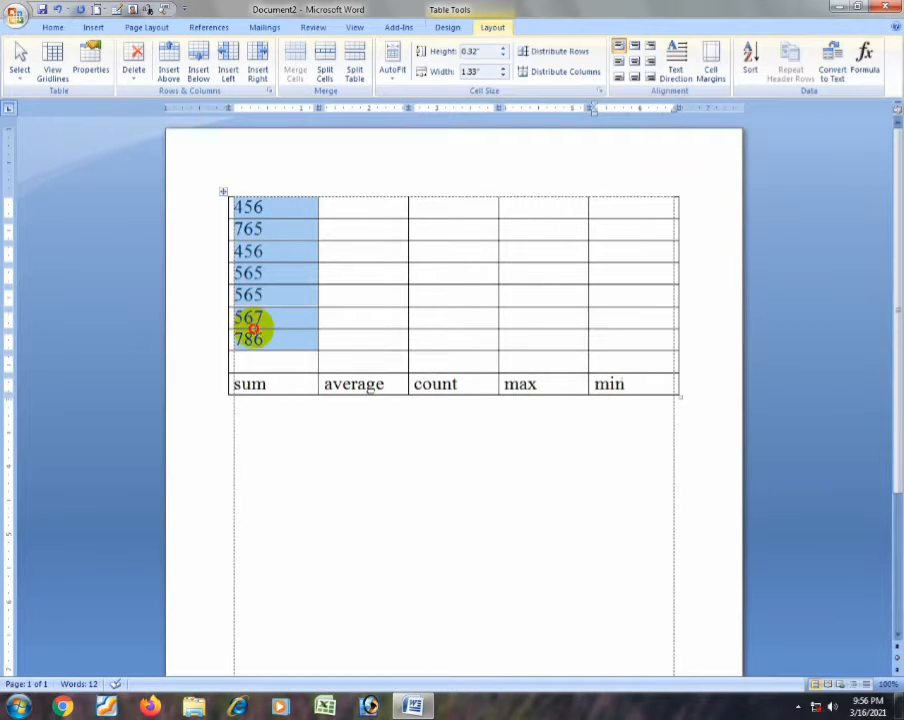
click(272, 213)
click(365, 210)
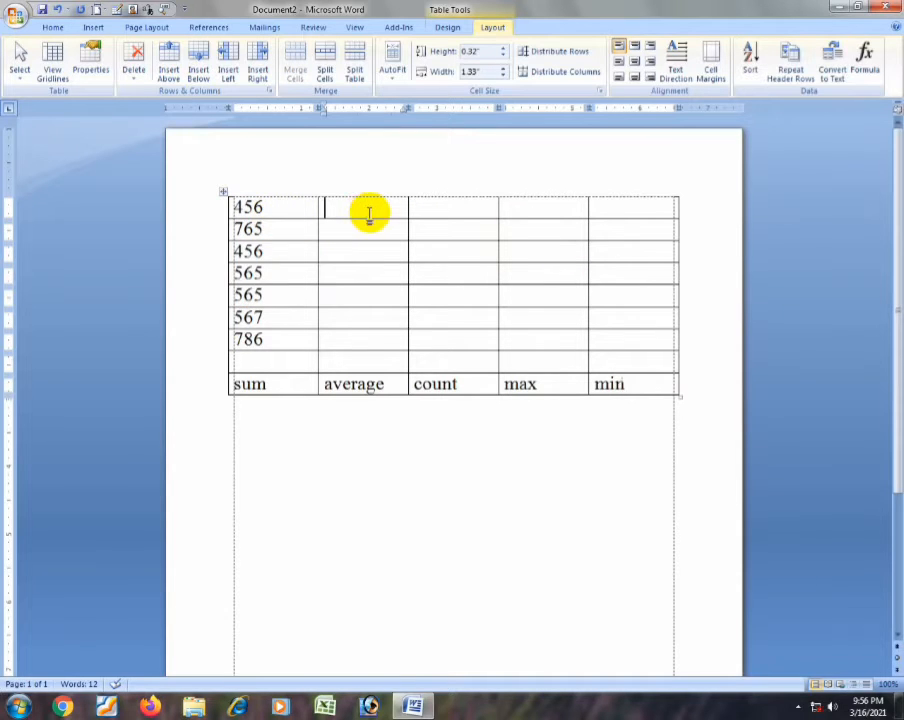
click(435, 211)
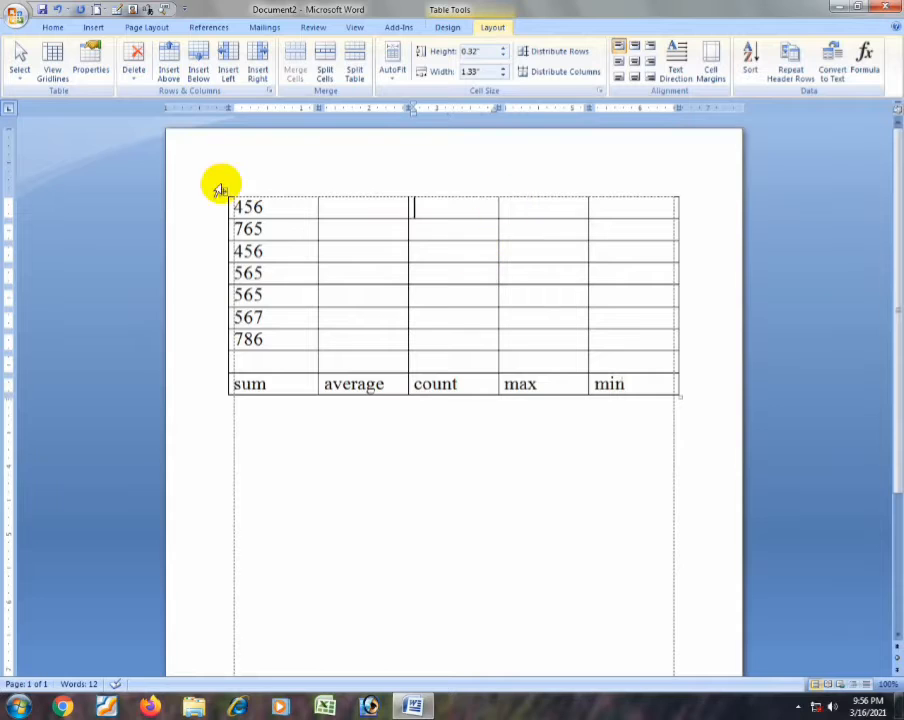
Copy the seven numbers in the table's first column into the same rows of the four empty columns beside it
drag(274, 206, 251, 339)
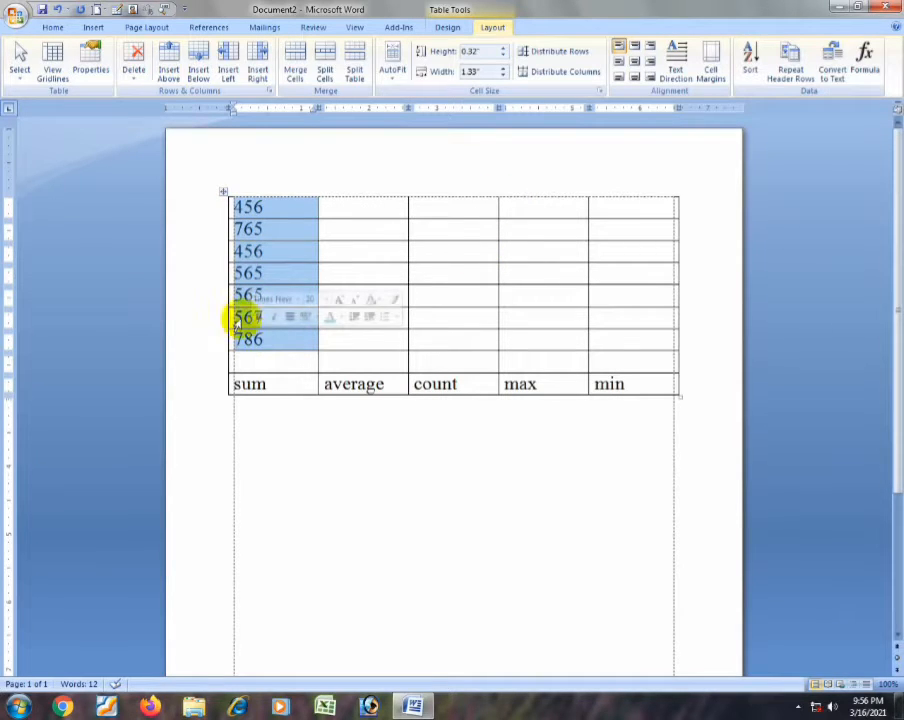
click(58, 28)
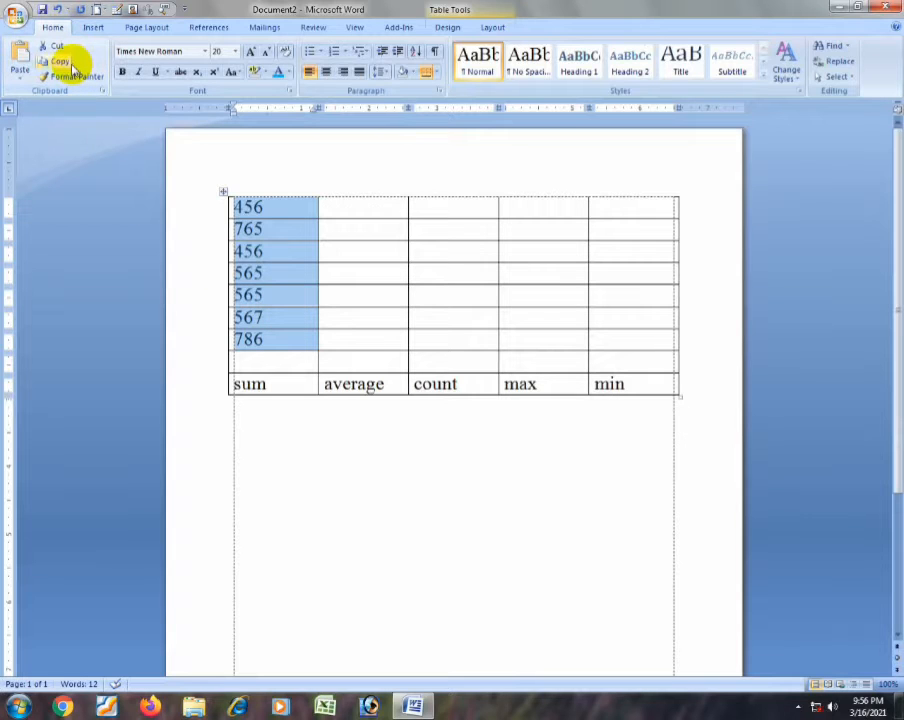
click(347, 210)
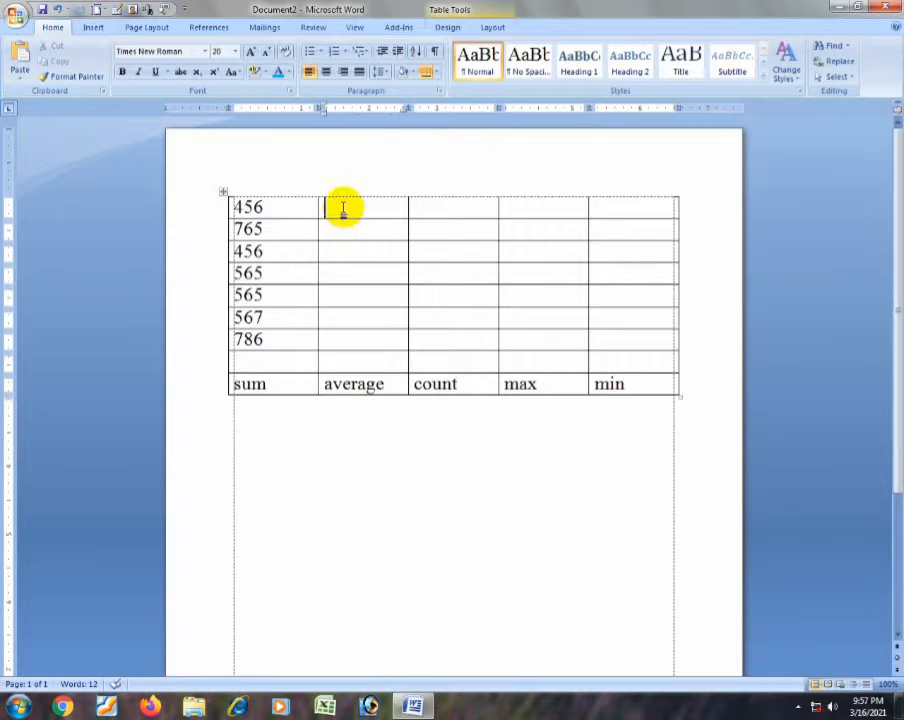
drag(343, 210, 675, 342)
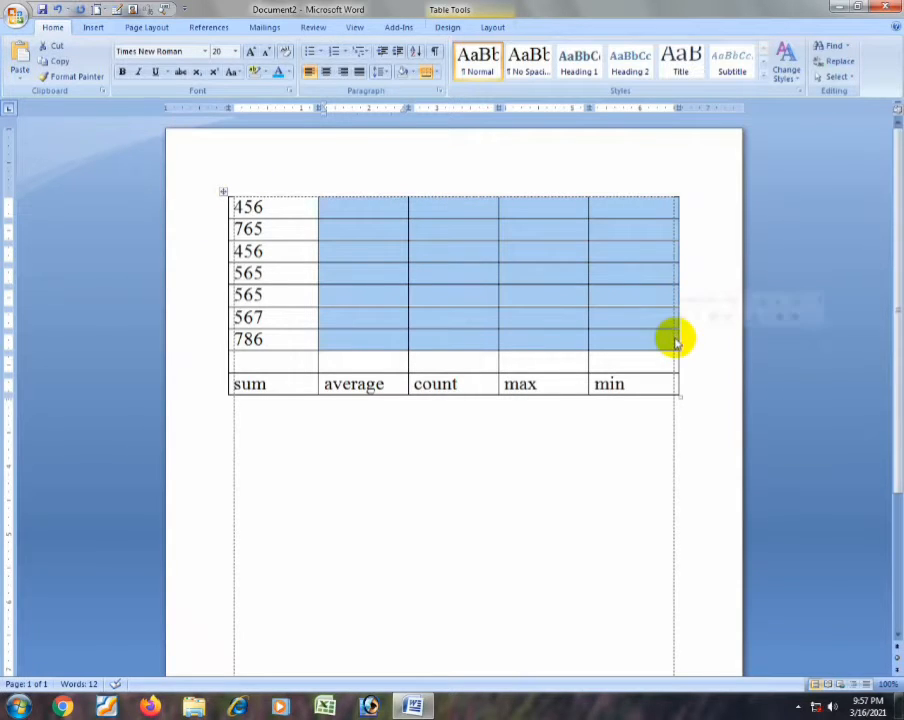
click(21, 53)
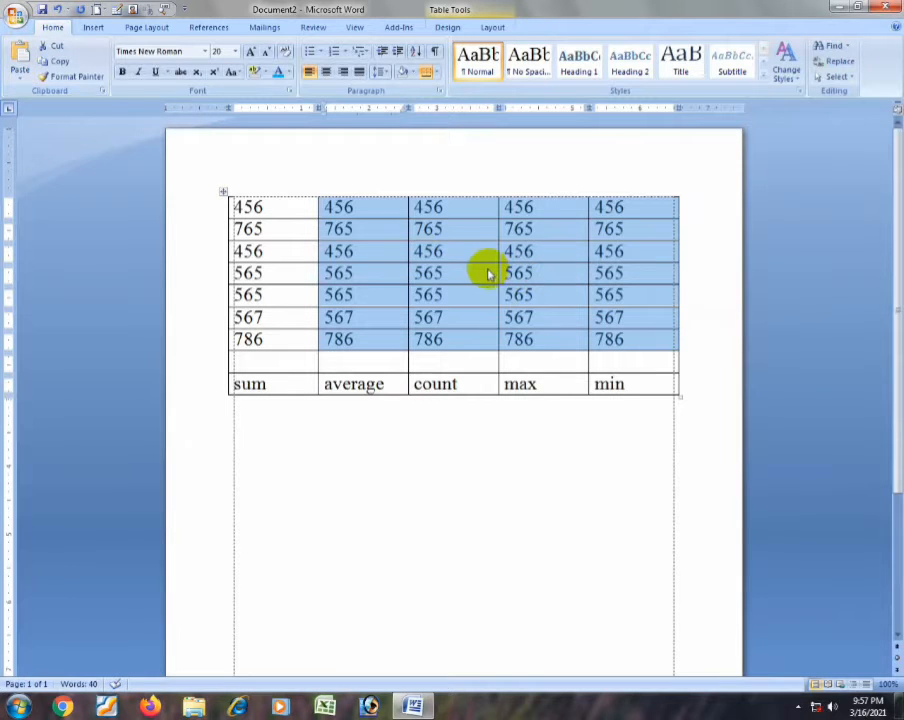
click(322, 256)
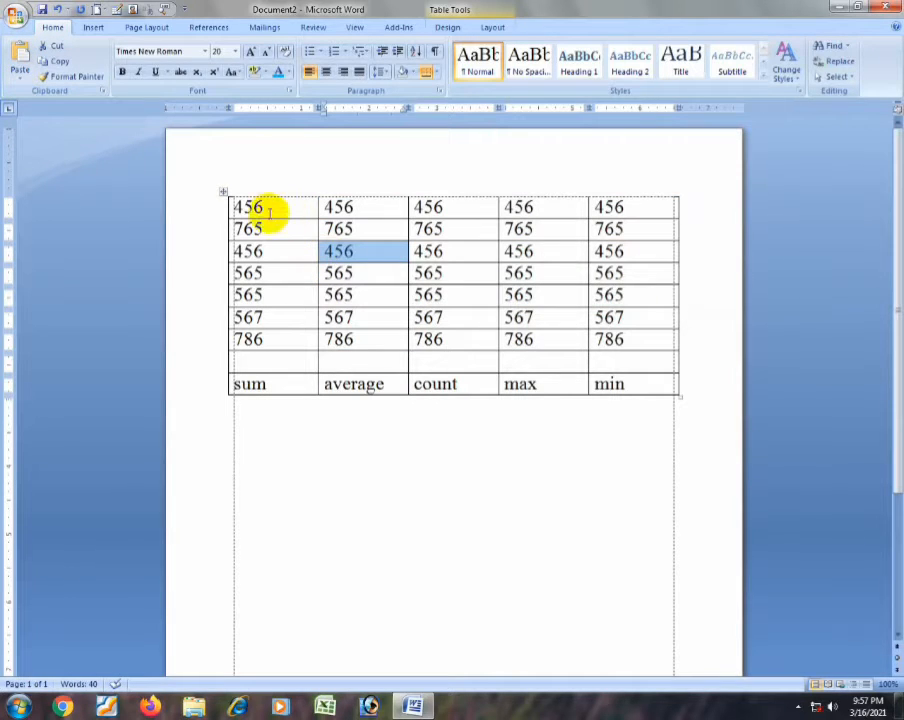
Center the text horizontally in all cells of the table
click(223, 191)
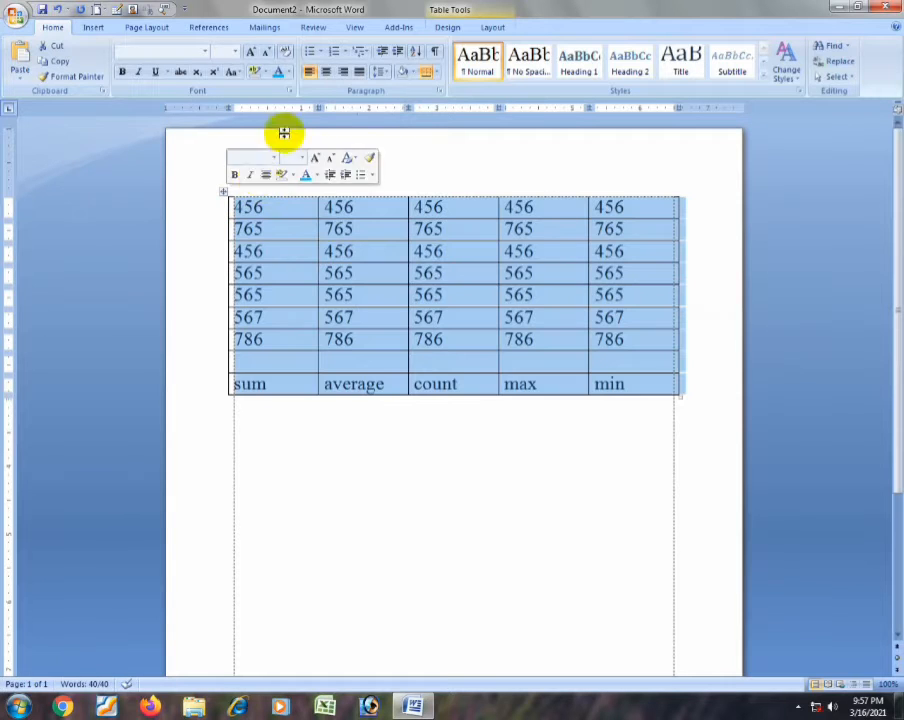
click(326, 79)
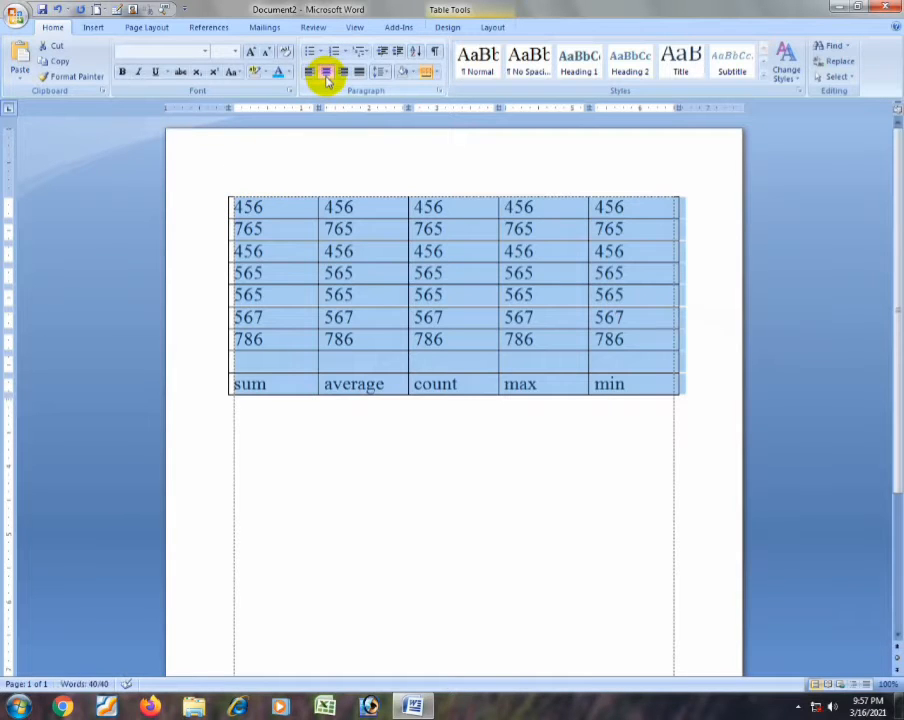
click(261, 232)
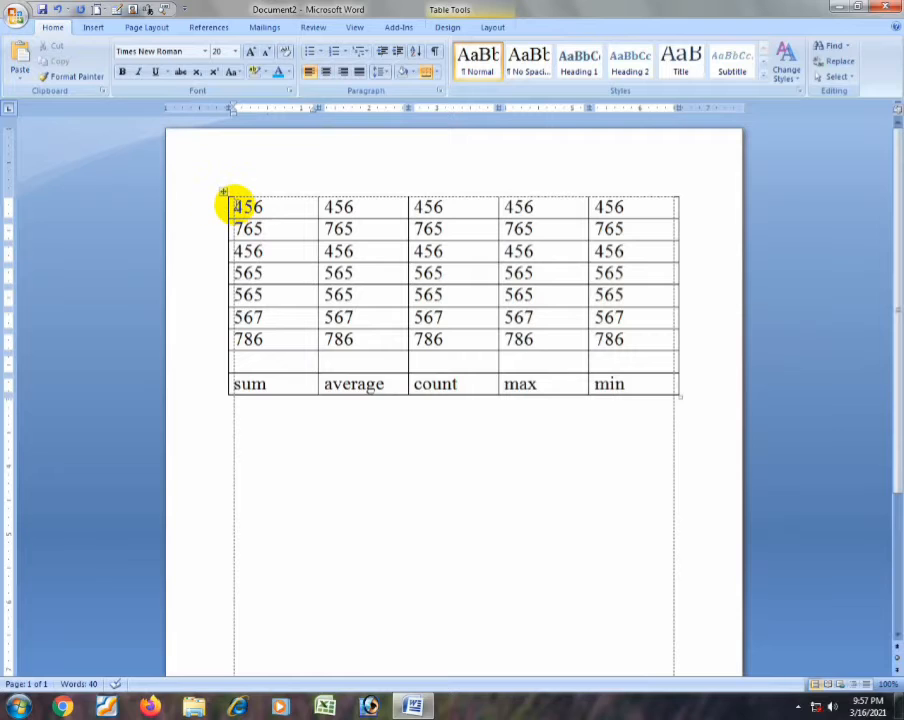
drag(229, 206, 652, 369)
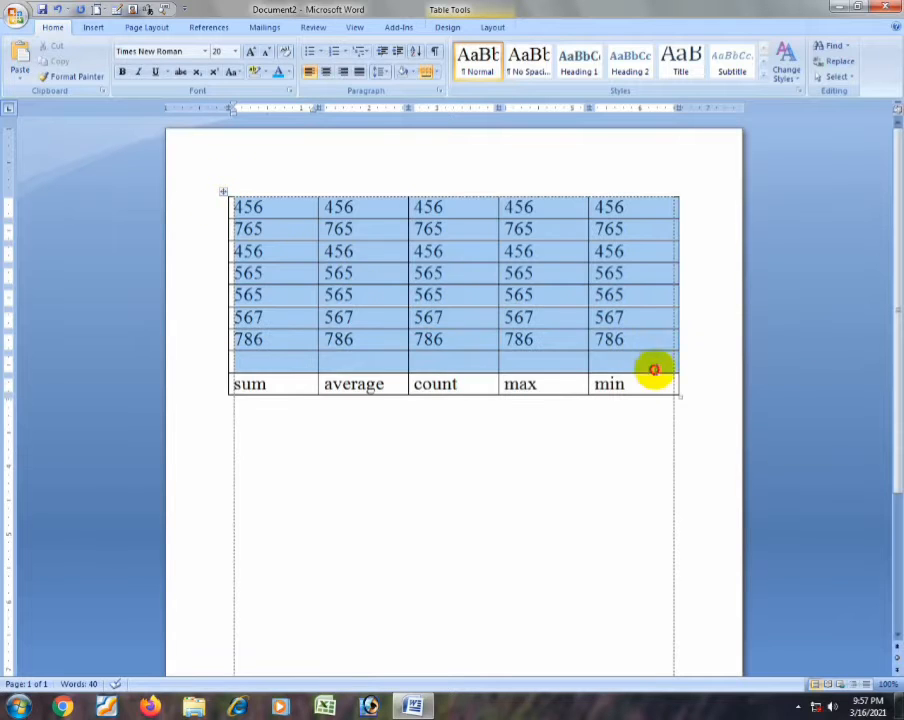
click(324, 73)
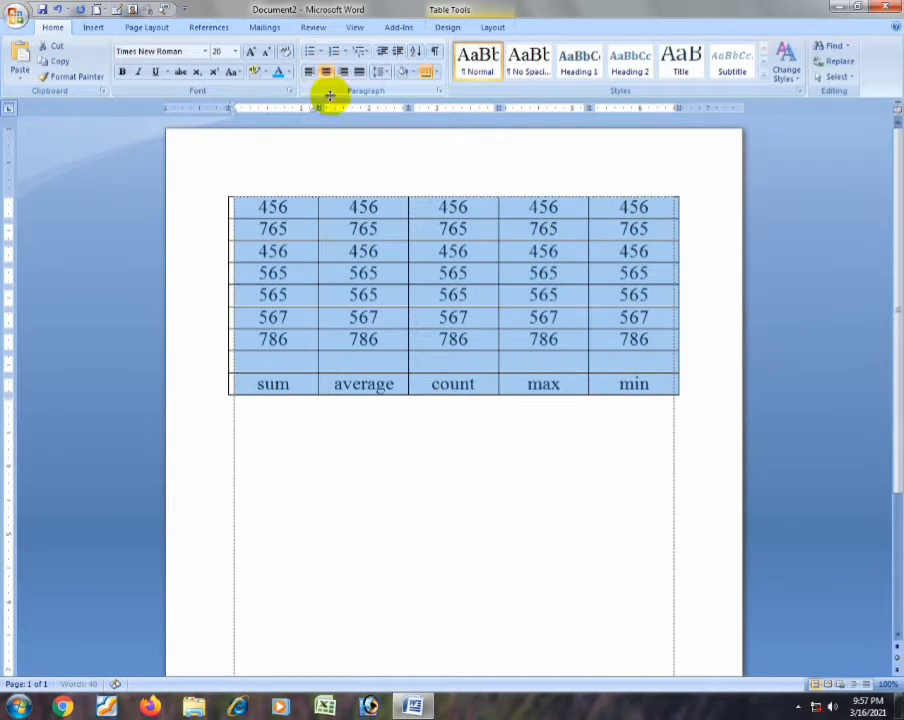
click(378, 274)
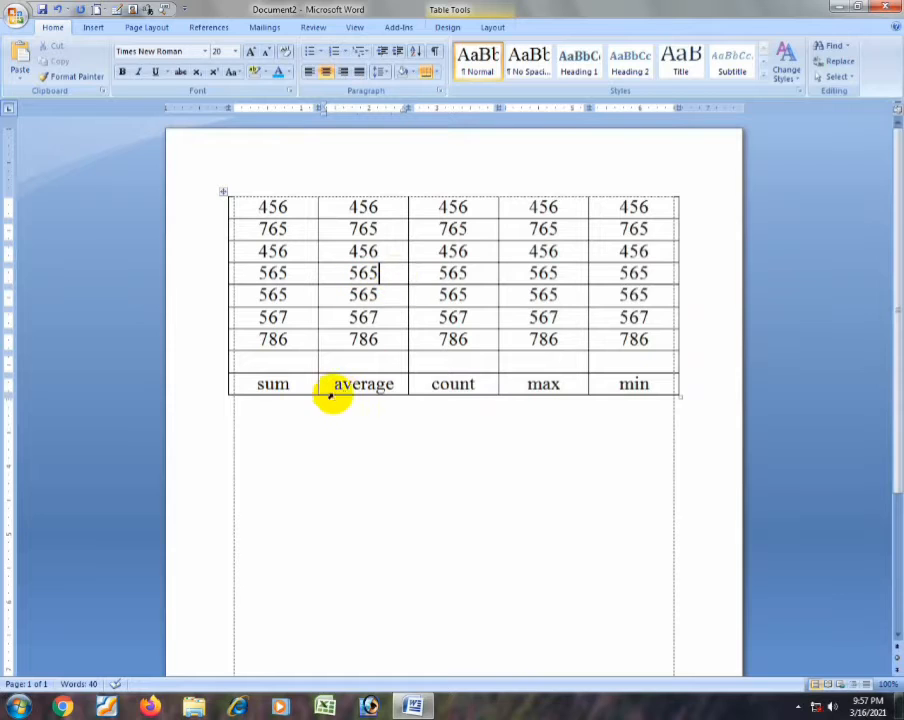
Examine the table's empty result row and the function labels beneath it, from sum to min
click(295, 362)
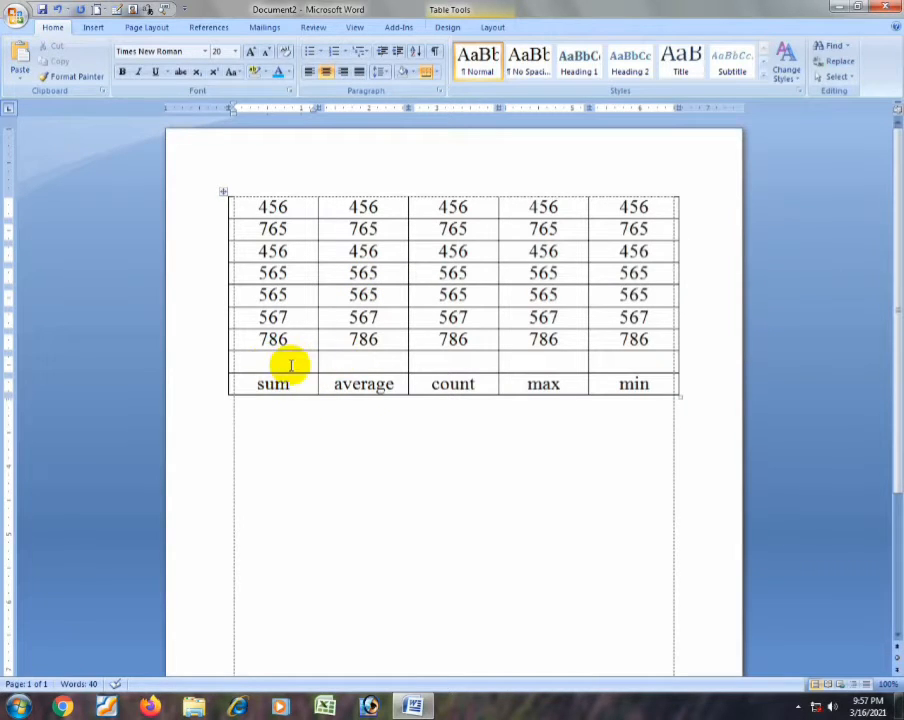
click(287, 363)
click(350, 365)
click(438, 362)
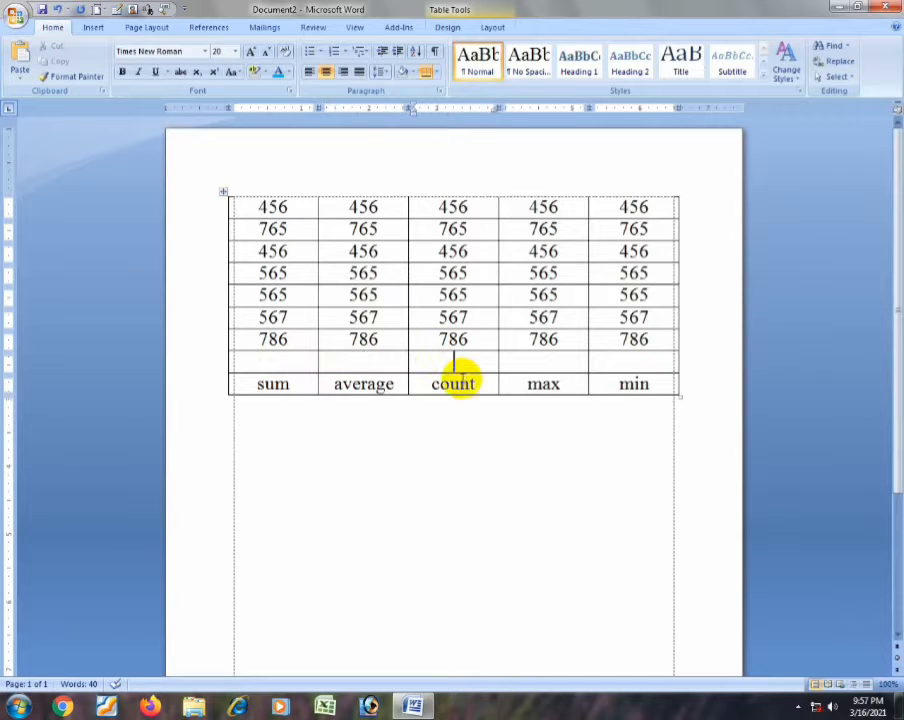
click(650, 382)
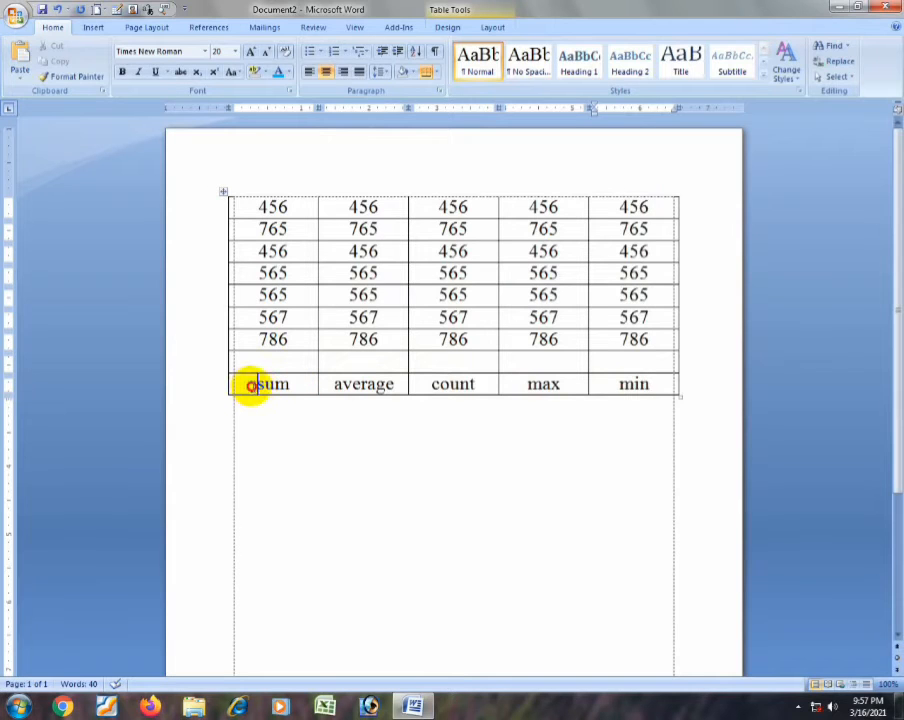
mouse_move(250, 386)
mouse_down()
mouse_move(440, 380)
mouse_move(627, 392)
mouse_up()
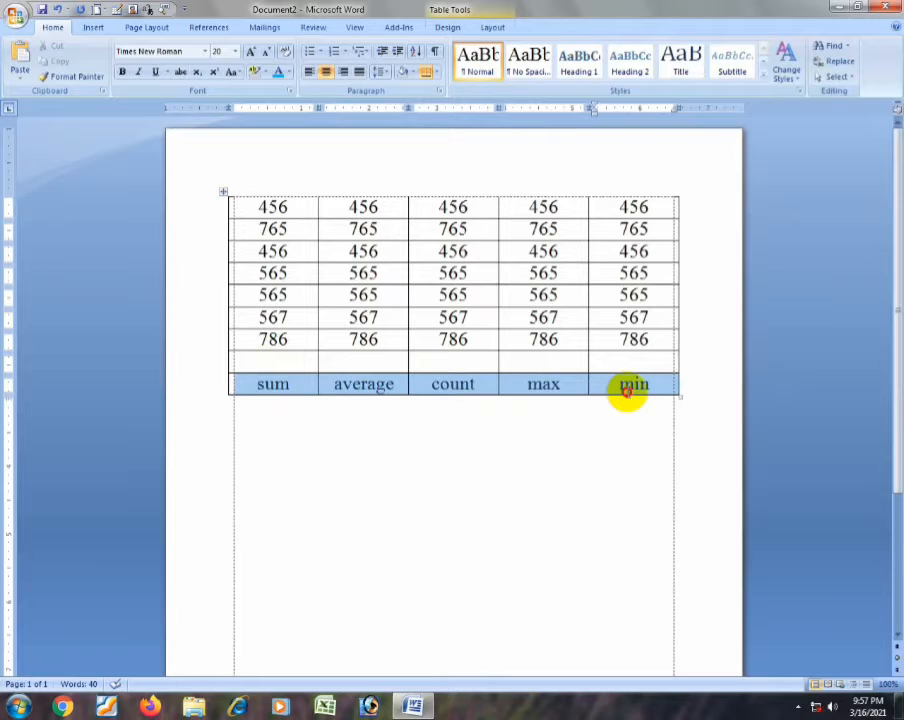
drag(627, 392, 648, 393)
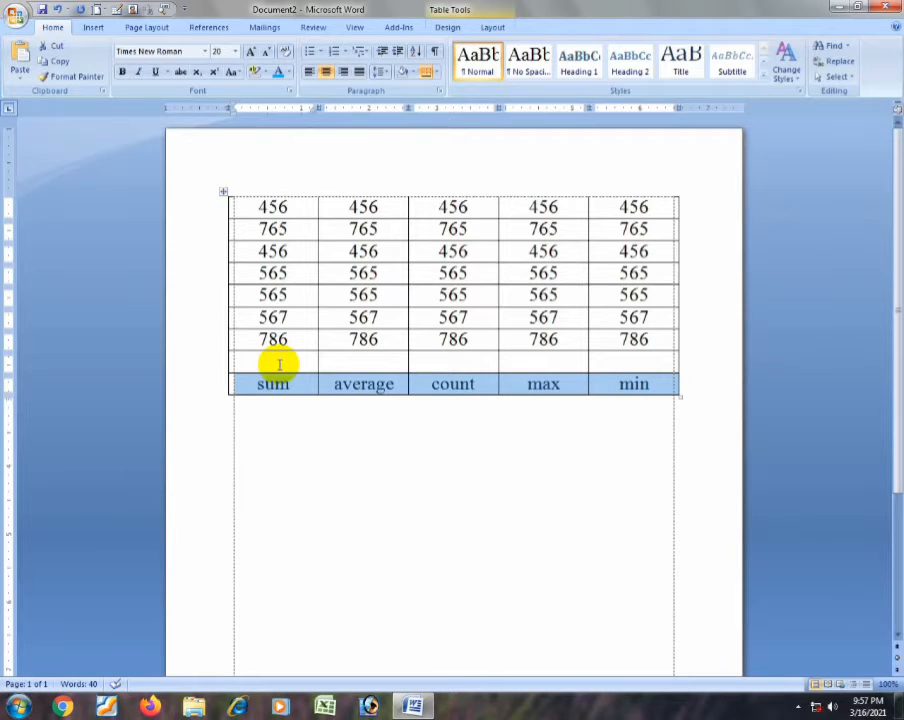
click(273, 381)
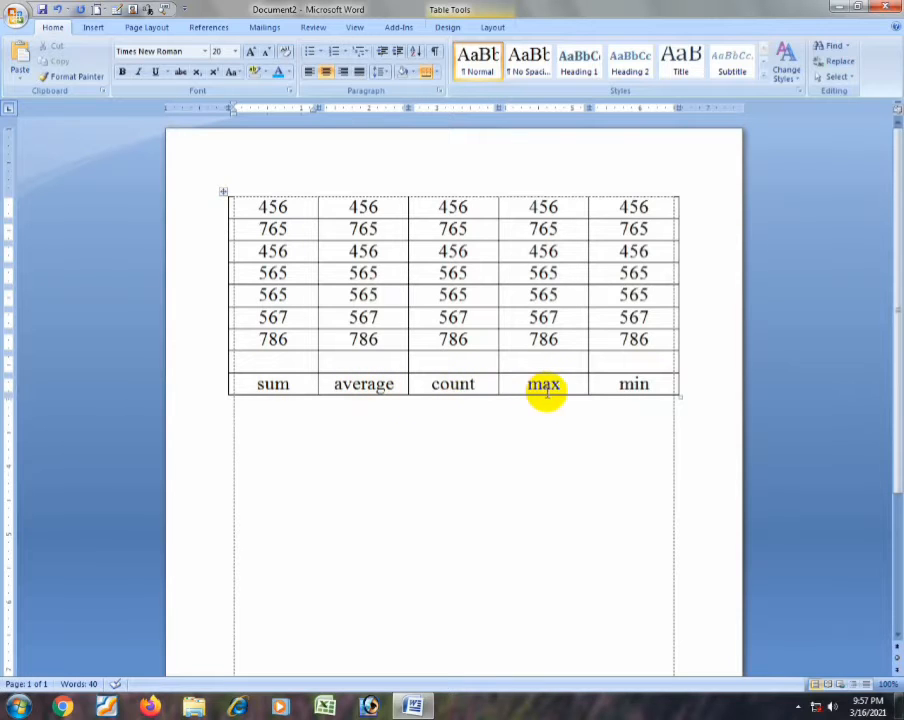
Insert the table formula =SUM(ABOVE) in the empty cell above the "sum" label
click(281, 361)
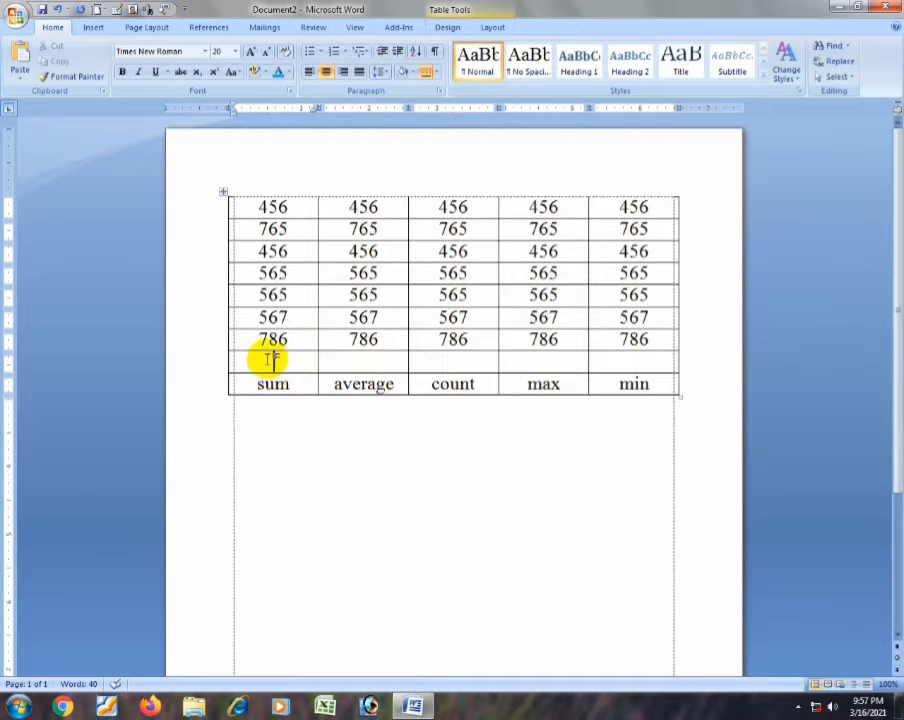
click(500, 31)
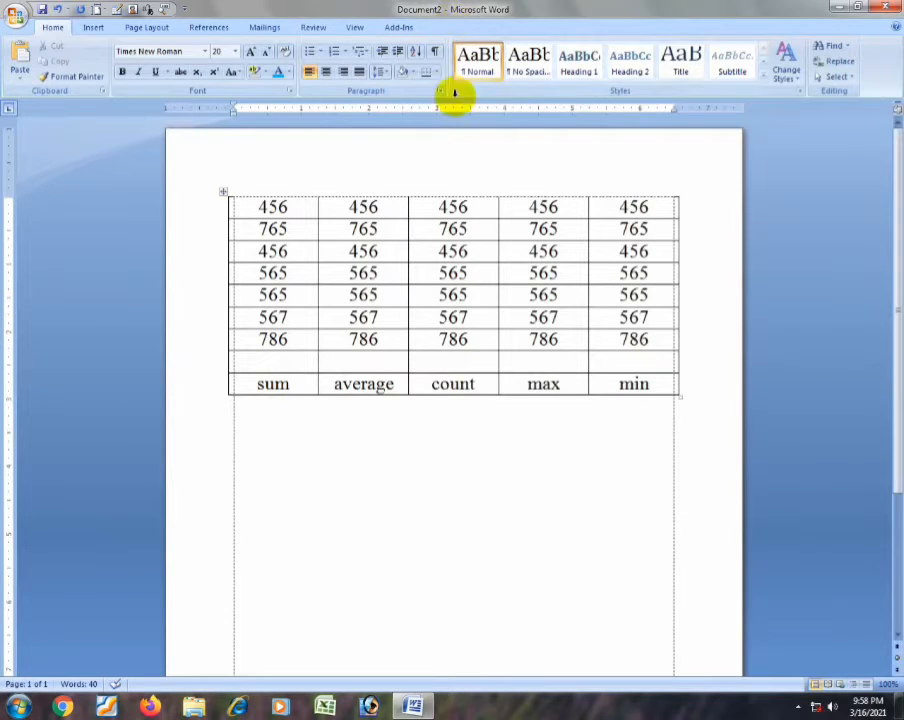
click(273, 361)
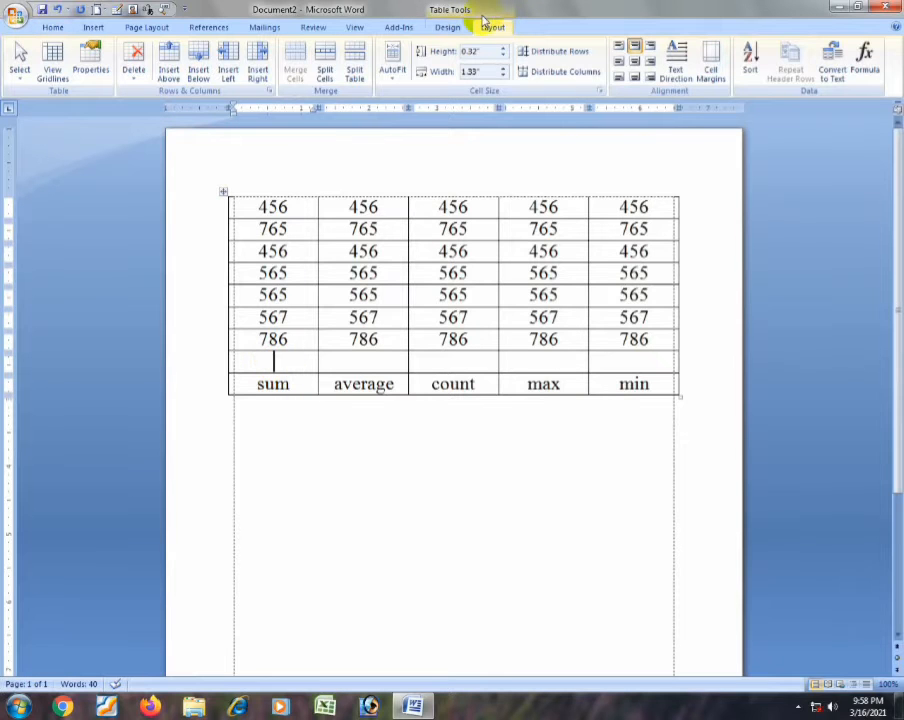
click(868, 78)
drag(697, 385, 777, 380)
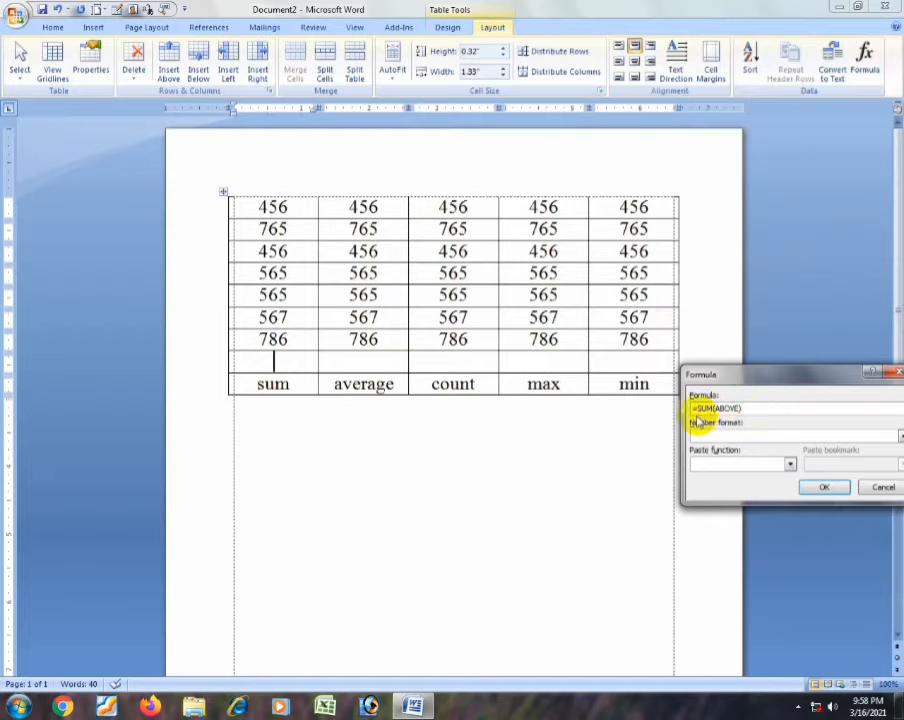
drag(699, 409, 687, 410)
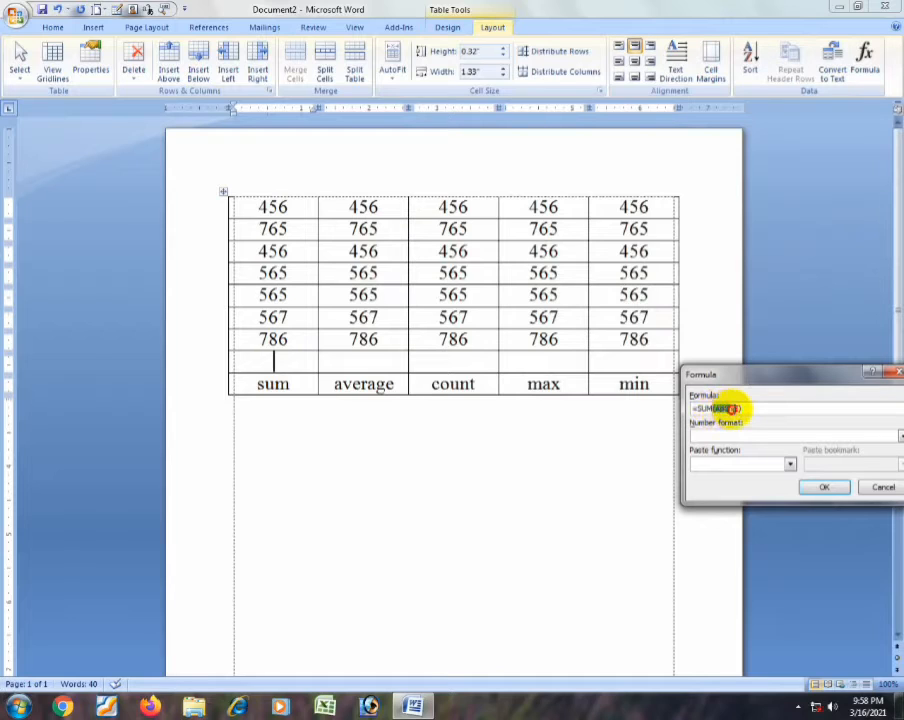
drag(744, 408, 701, 409)
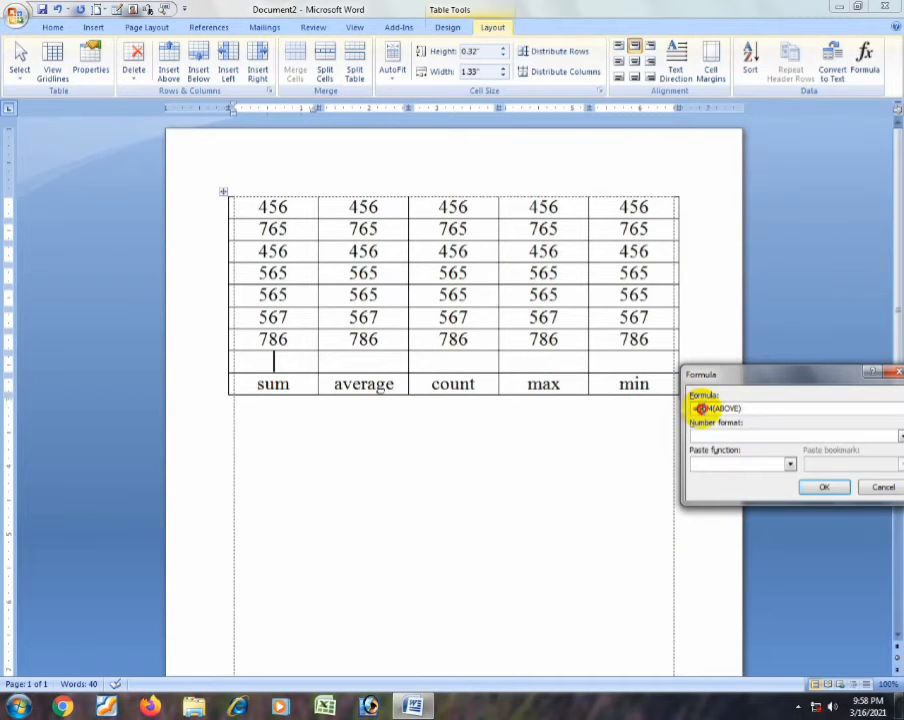
drag(700, 408, 716, 408)
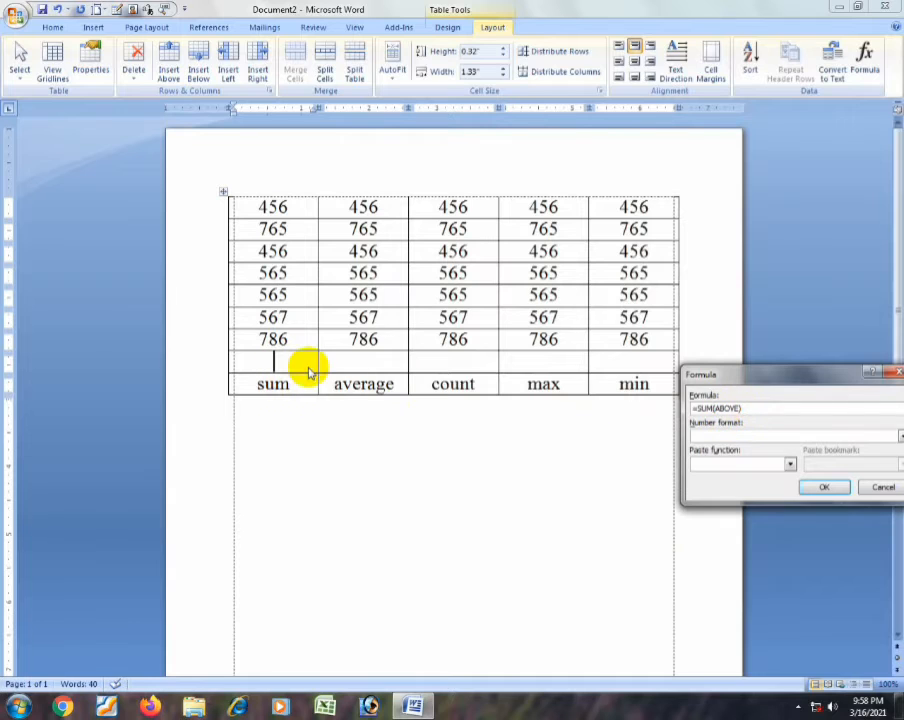
drag(736, 374, 682, 330)
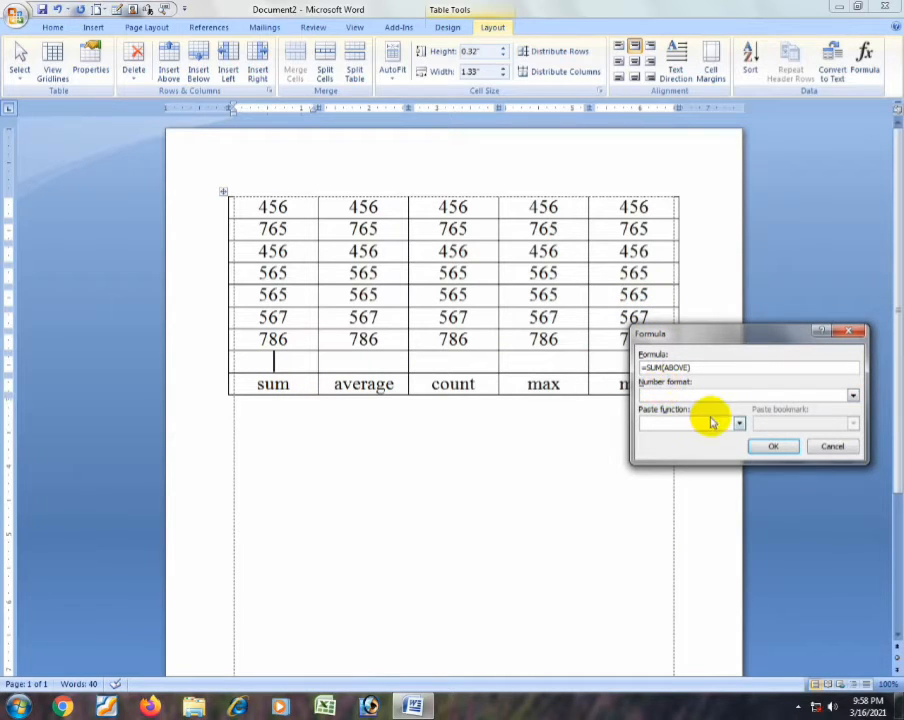
click(773, 447)
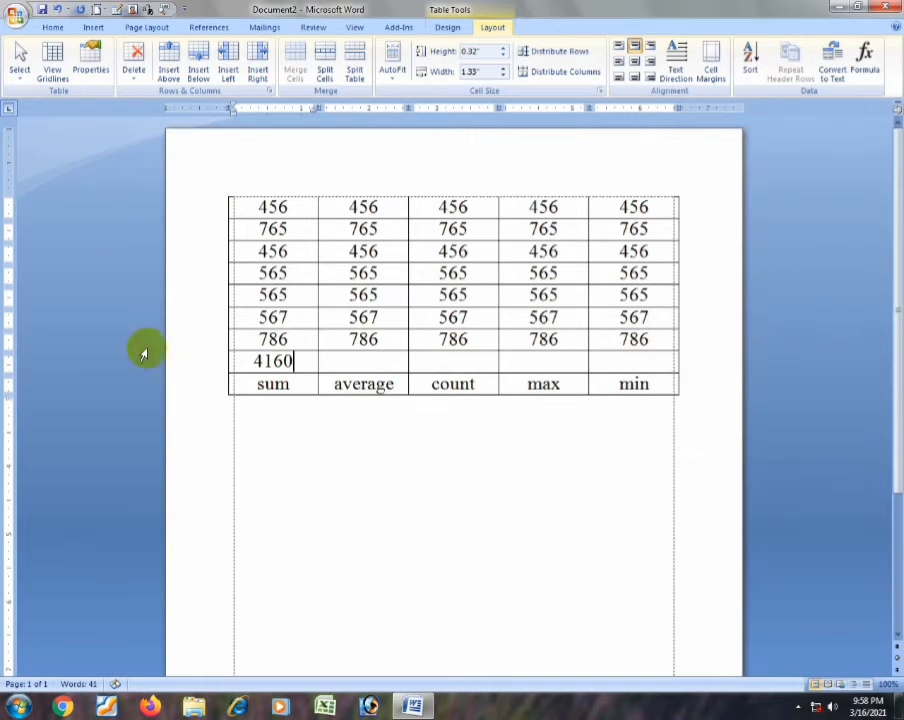
Insert the table formula =average(ABOVE) in the empty cell above the "average" label
drag(290, 210, 285, 337)
click(367, 363)
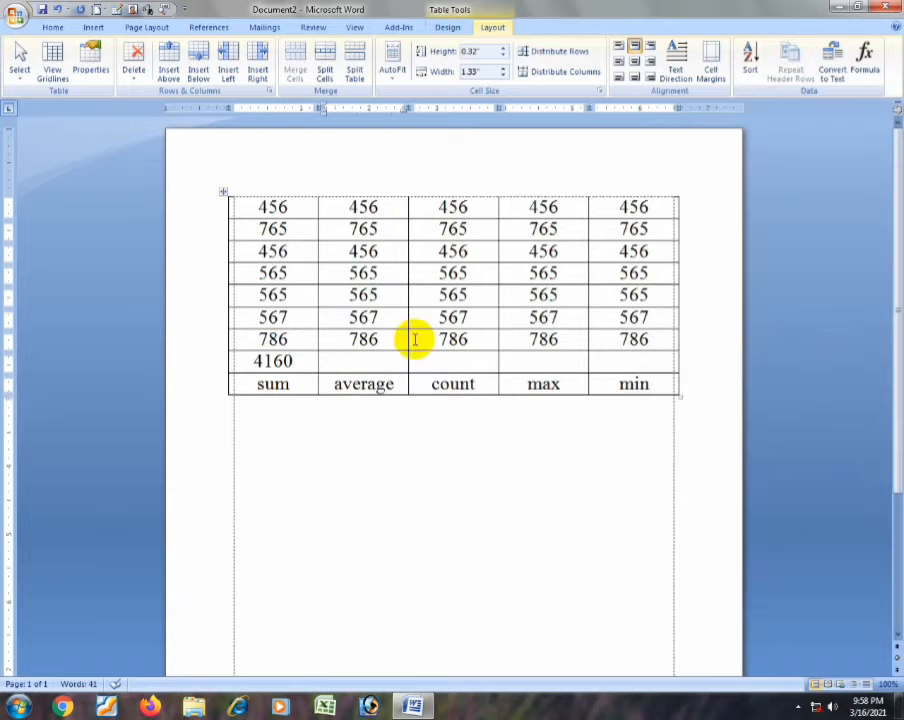
click(863, 68)
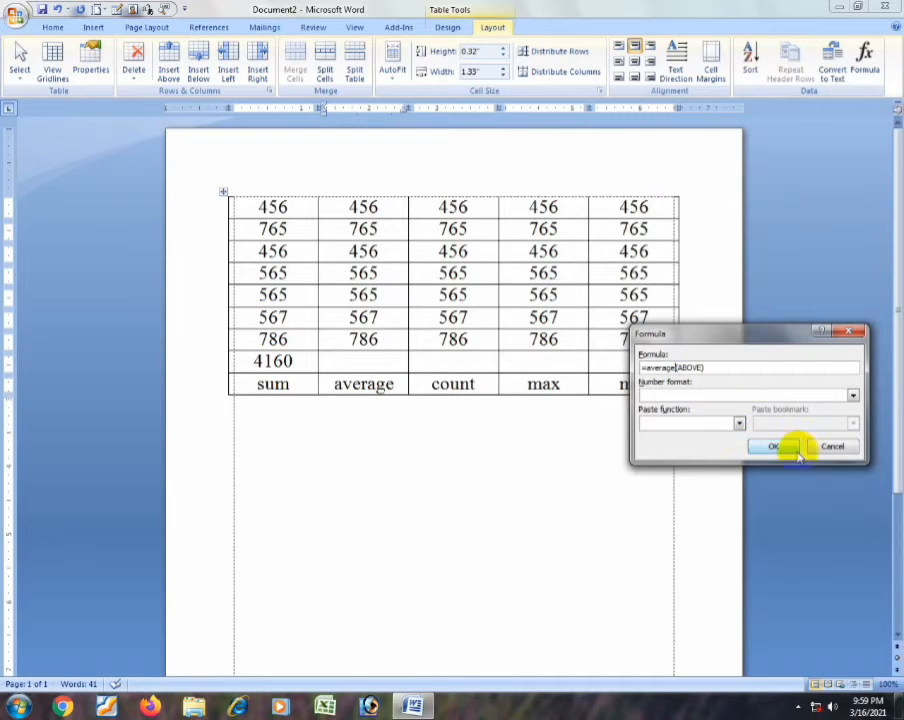
click(773, 446)
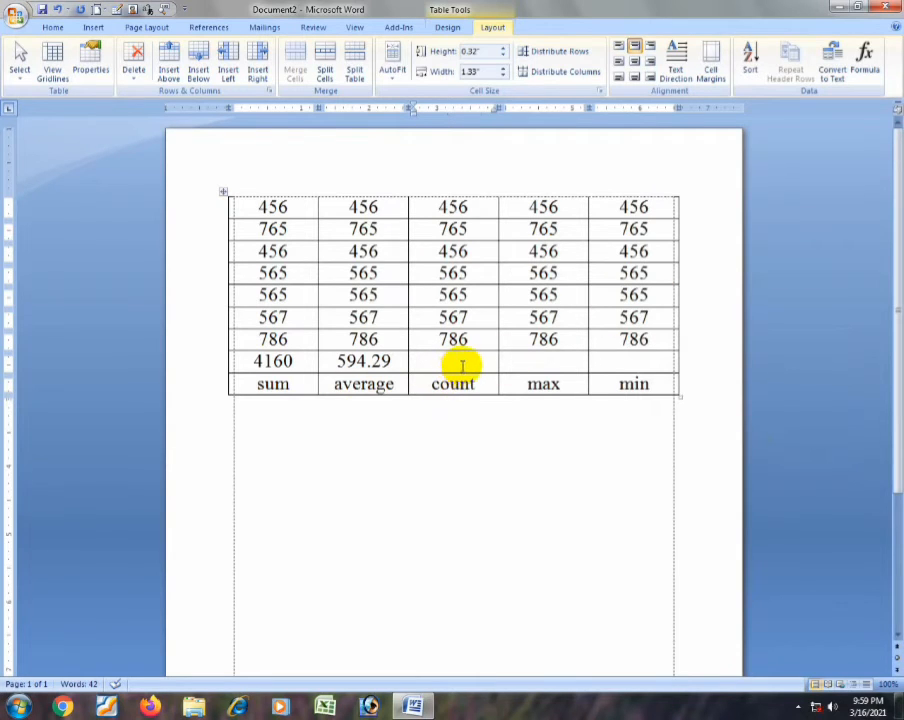
Insert the table formula =count(ABOVE) in the empty cell above the "count" label
click(866, 62)
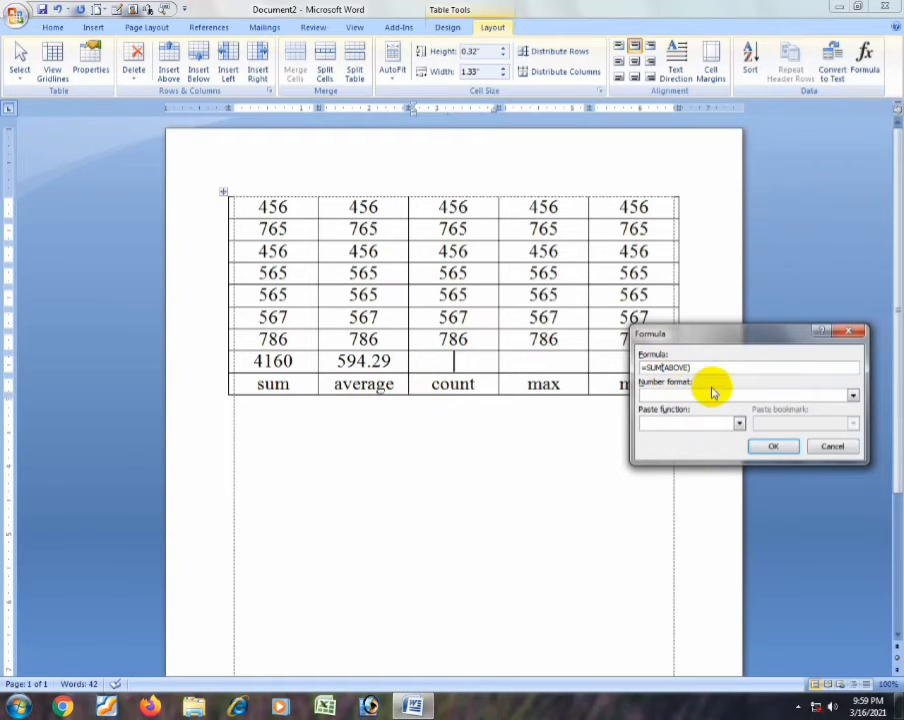
key(BackSpace)
key(BackSpace)
key(BackSpace)
text(count)
click(764, 442)
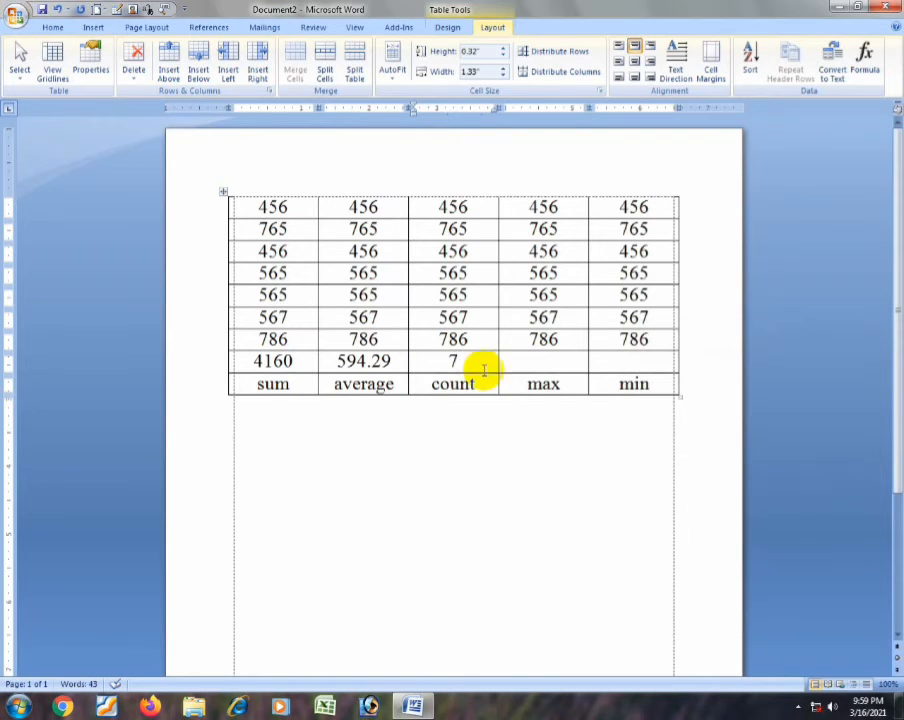
Insert the table formula =max(ABOVE) in the empty cell above the "max" label
click(547, 362)
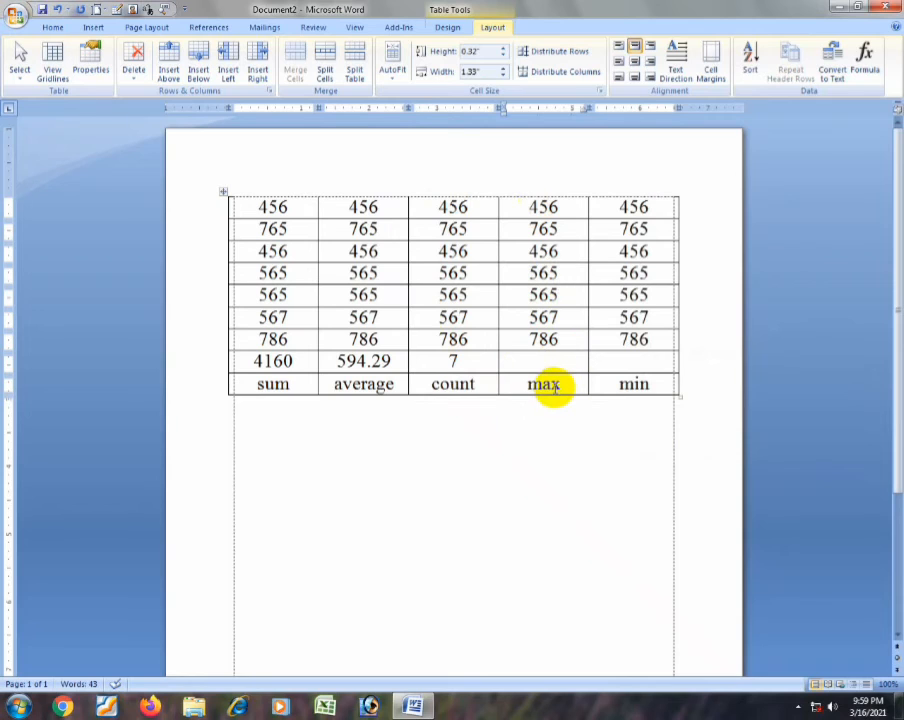
click(865, 60)
click(664, 367)
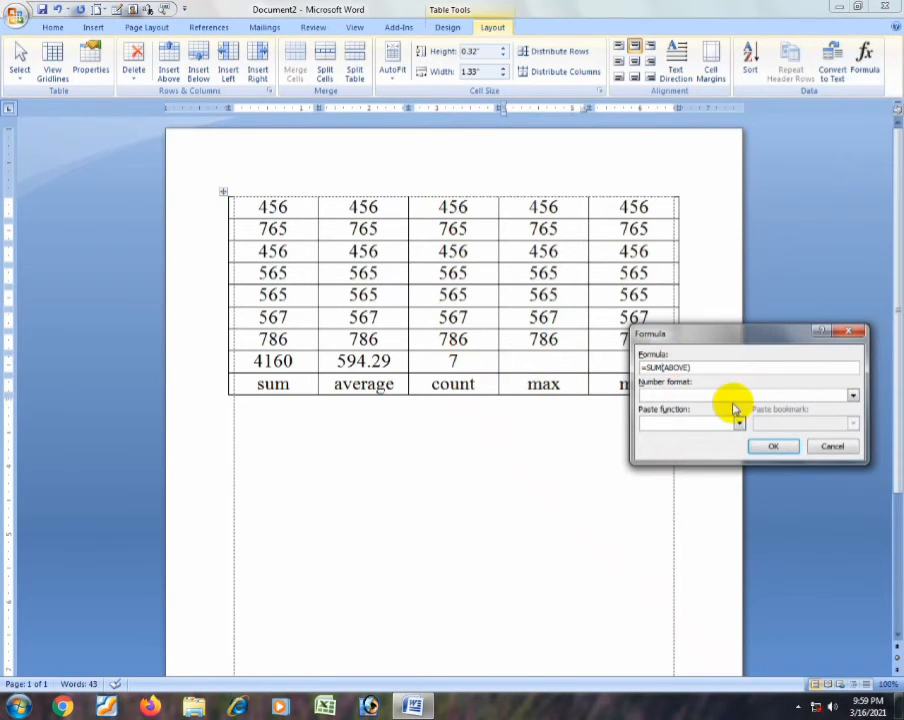
key(BackSpace)
key(BackSpace)
text(max)
click(775, 446)
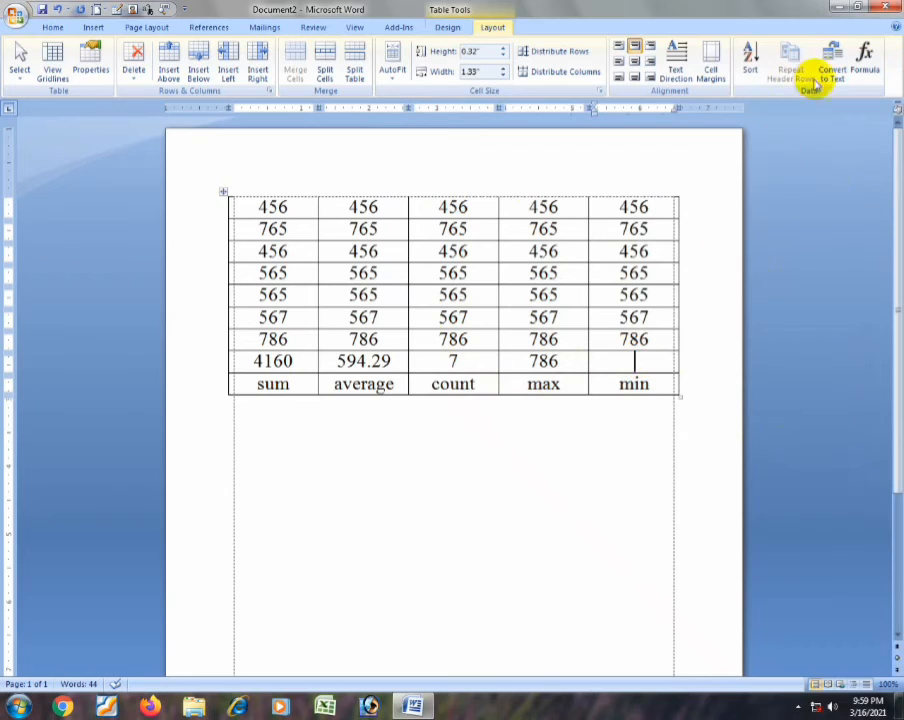
Insert the table formula =min(ABOVE) in the empty cell above the "min" label
click(864, 62)
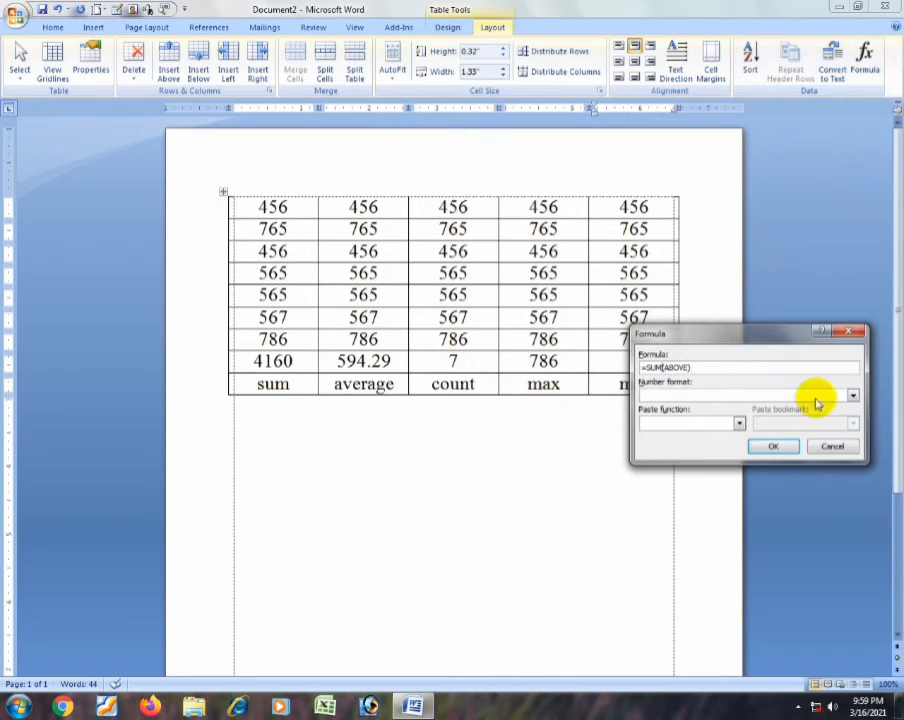
key(BackSpace)
key(BackSpace)
key(BackSpace)
text(min)
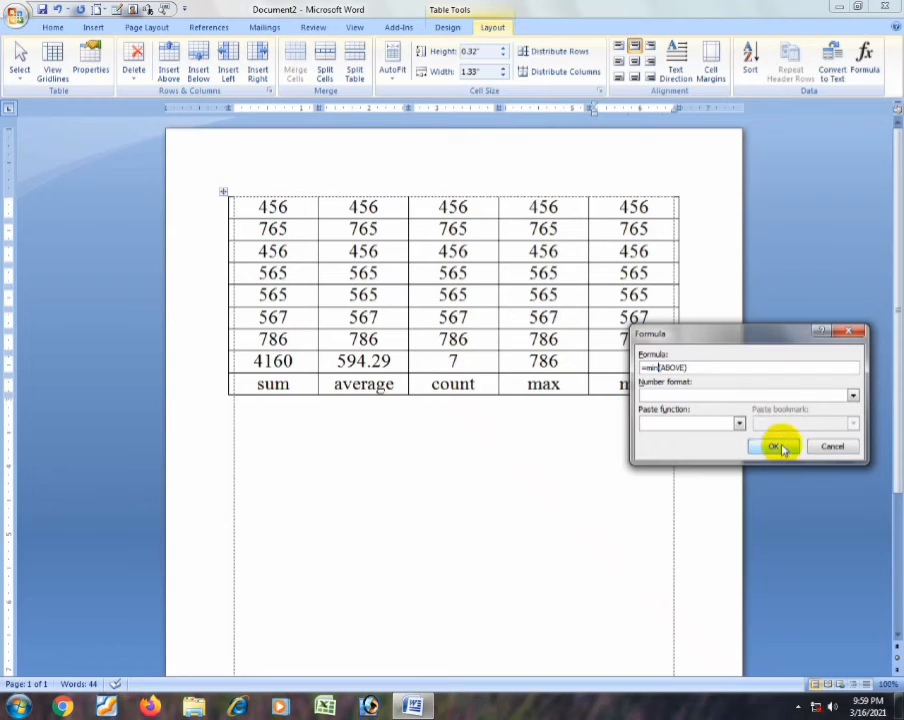
click(780, 447)
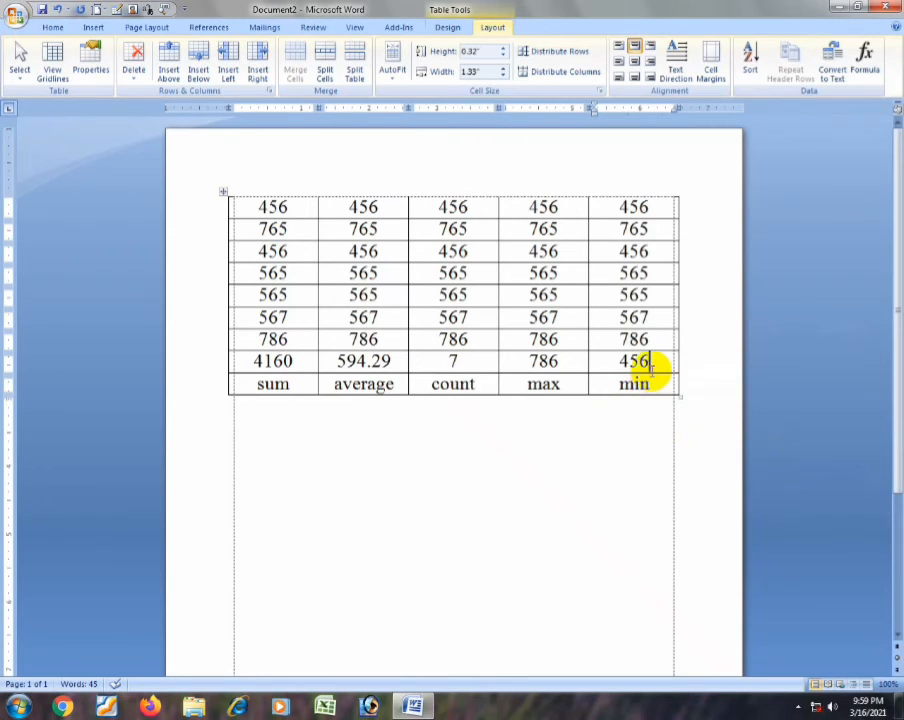
Check the min, max, count, average and sum results against the numbers above them in each column
click(652, 383)
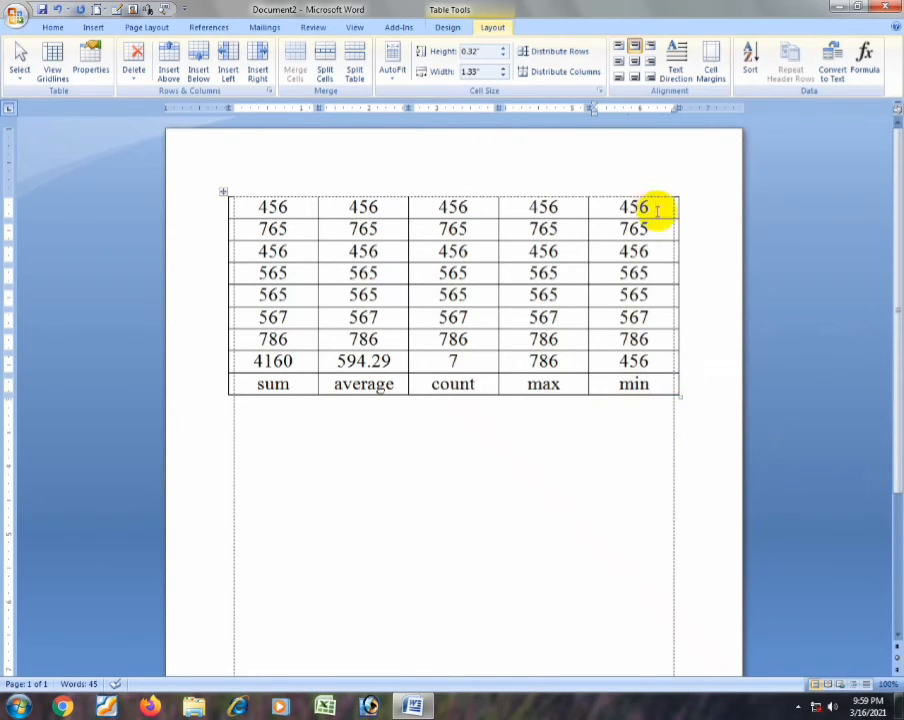
click(651, 363)
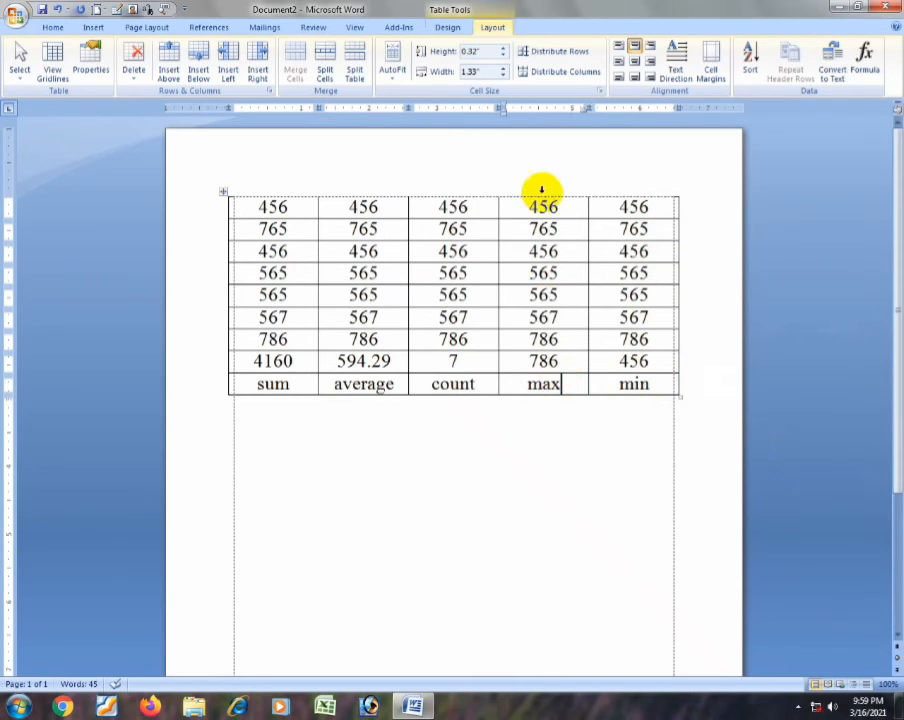
click(556, 363)
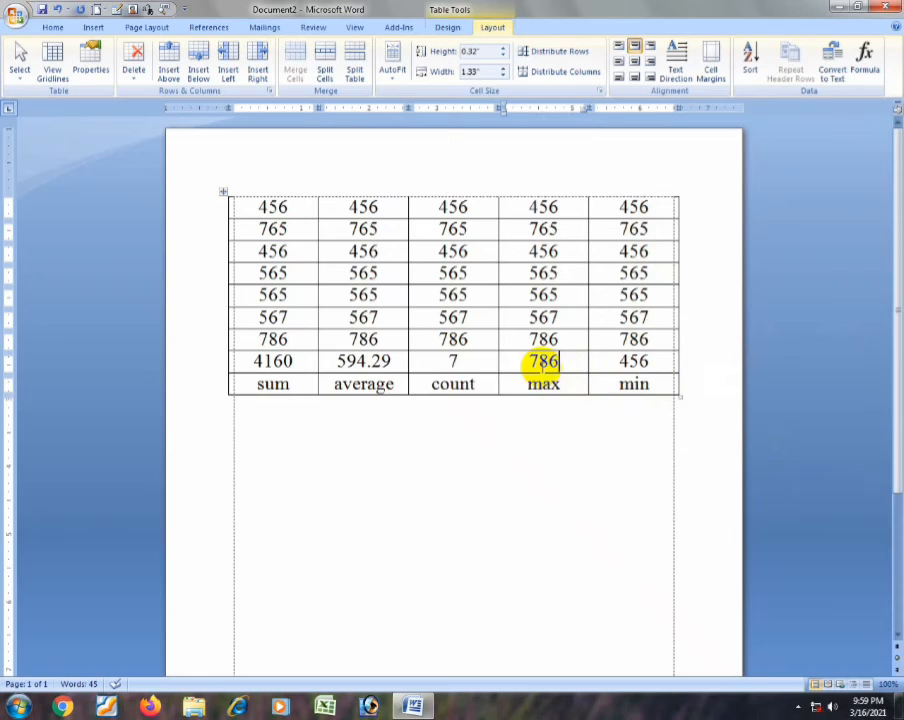
click(476, 386)
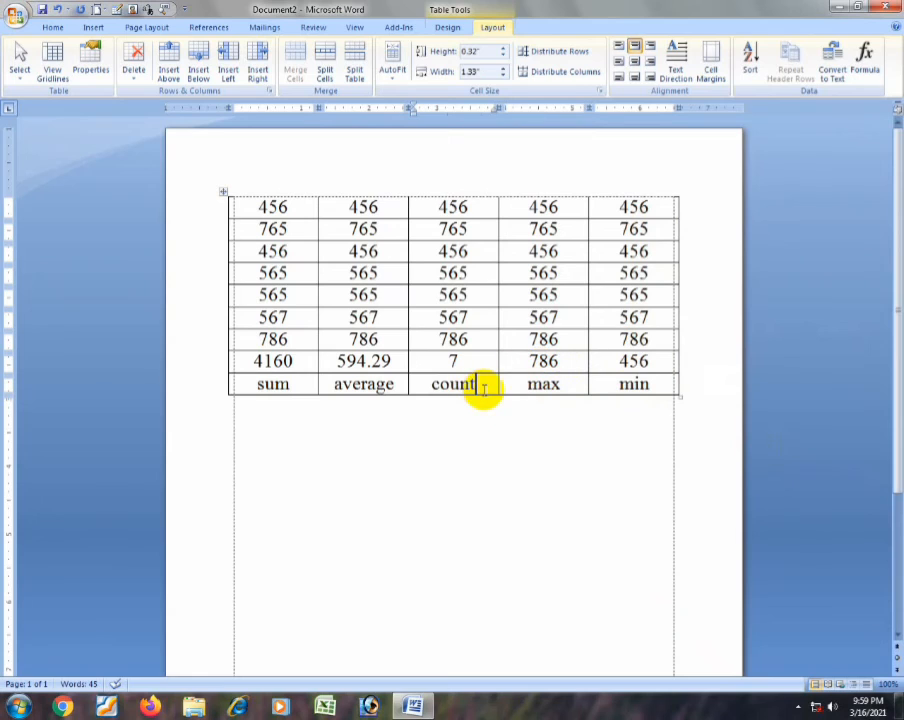
click(474, 340)
click(474, 318)
click(476, 297)
click(470, 274)
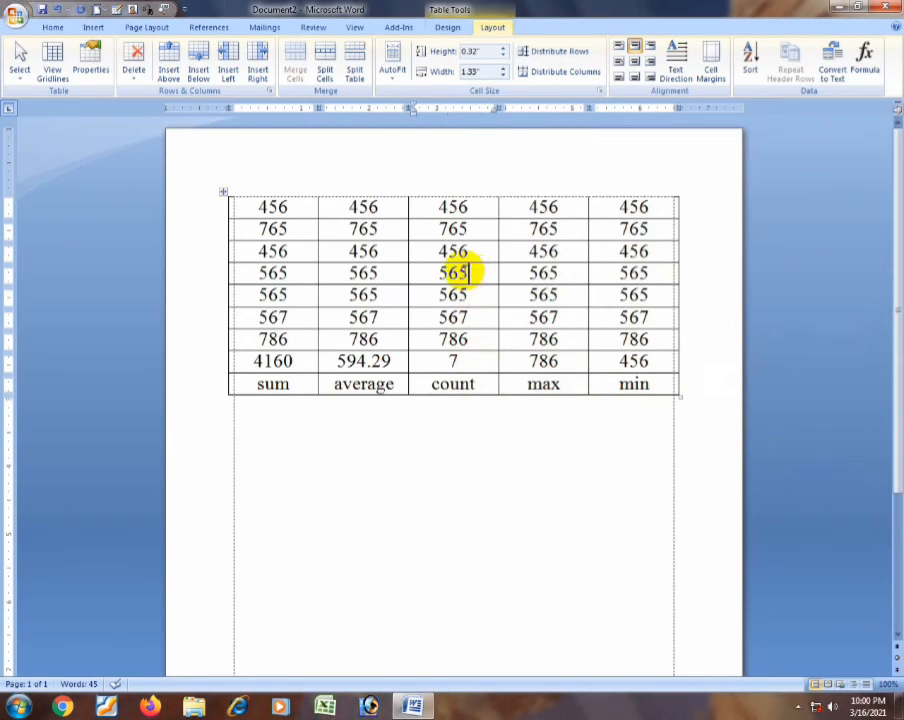
drag(382, 213, 383, 345)
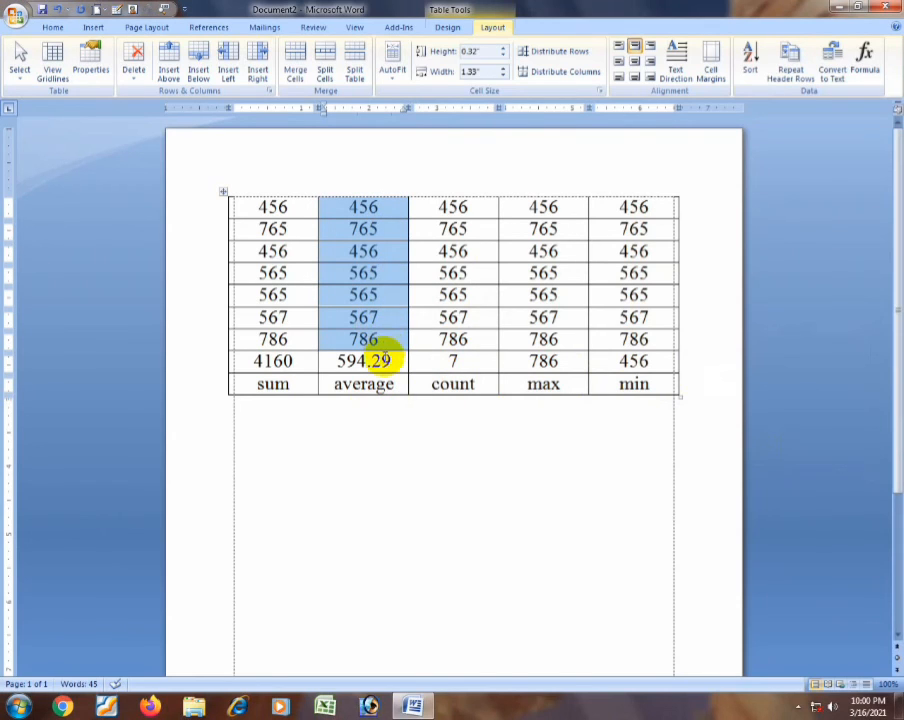
click(382, 359)
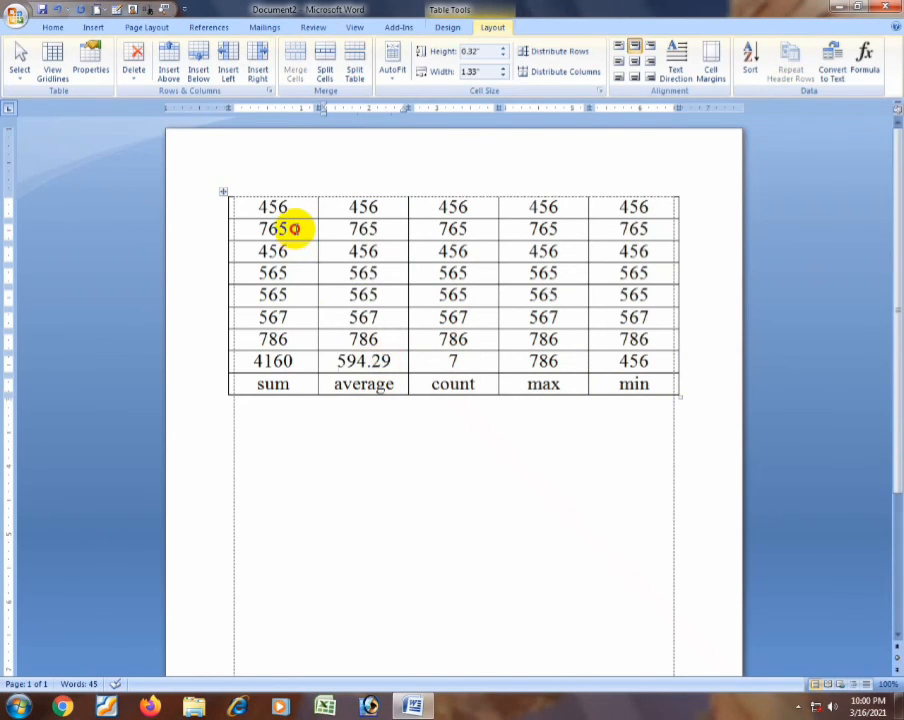
click(287, 227)
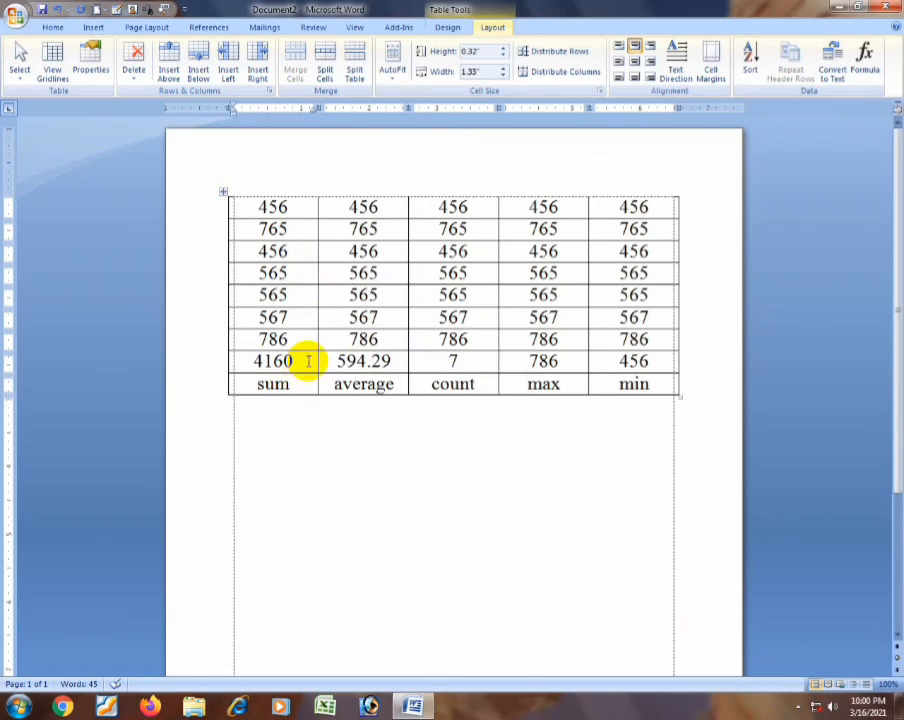